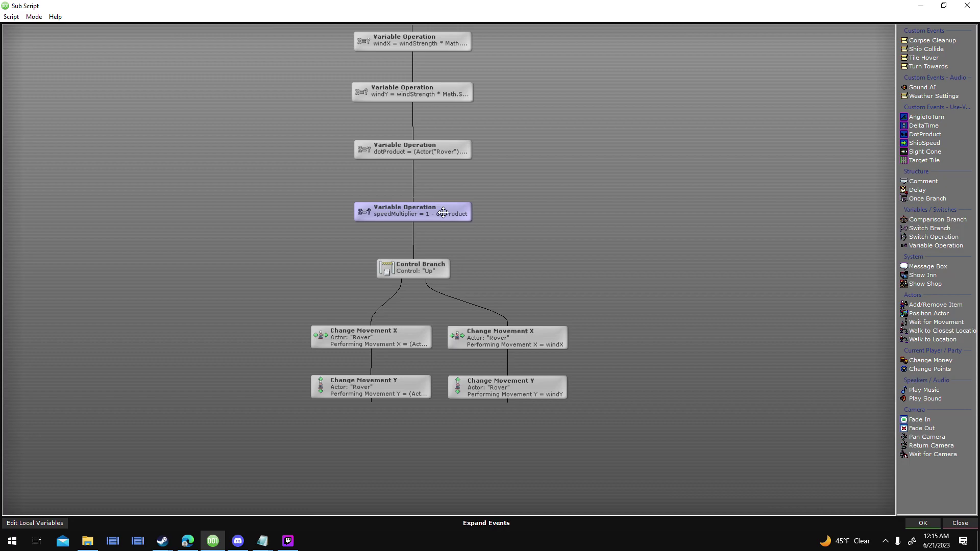
Step: Move the Control Branch slightly up, shift the Rover's left Change Movement X and Y pair outward, and raise the right pair
left_click_drag(422, 265, 421, 260)
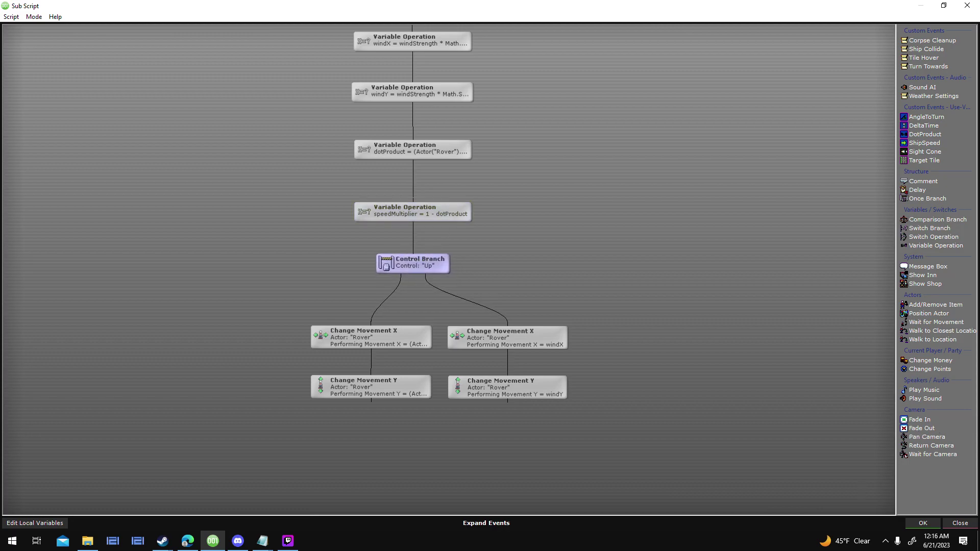
left_click_drag(306, 330, 307, 382)
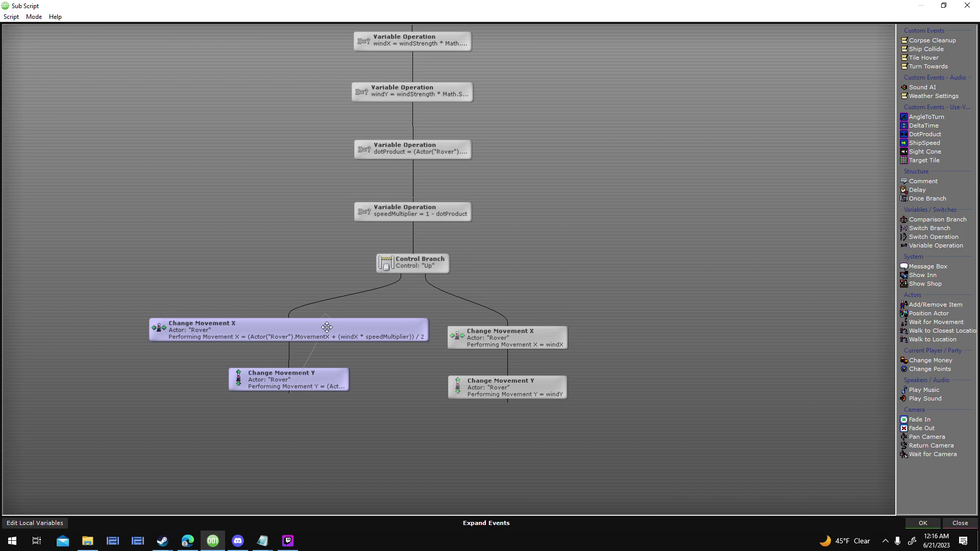
mouse_move(327, 327)
left_mouse_down()
mouse_move(329, 311)
mouse_move(415, 219)
mouse_move(315, 336)
left_mouse_up()
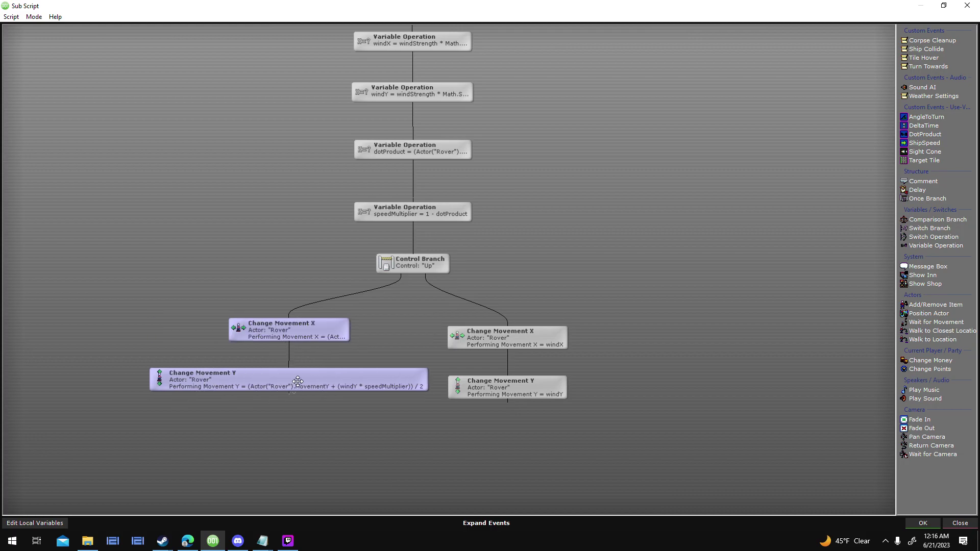
mouse_move(307, 381)
left_mouse_down()
mouse_move(278, 395)
mouse_move(298, 309)
mouse_move(292, 375)
left_mouse_up()
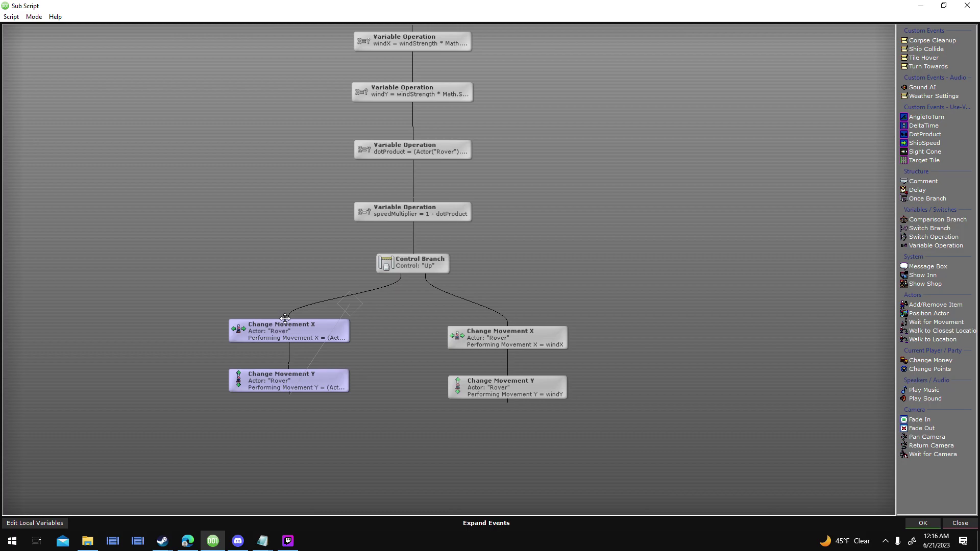
left_click(516, 349)
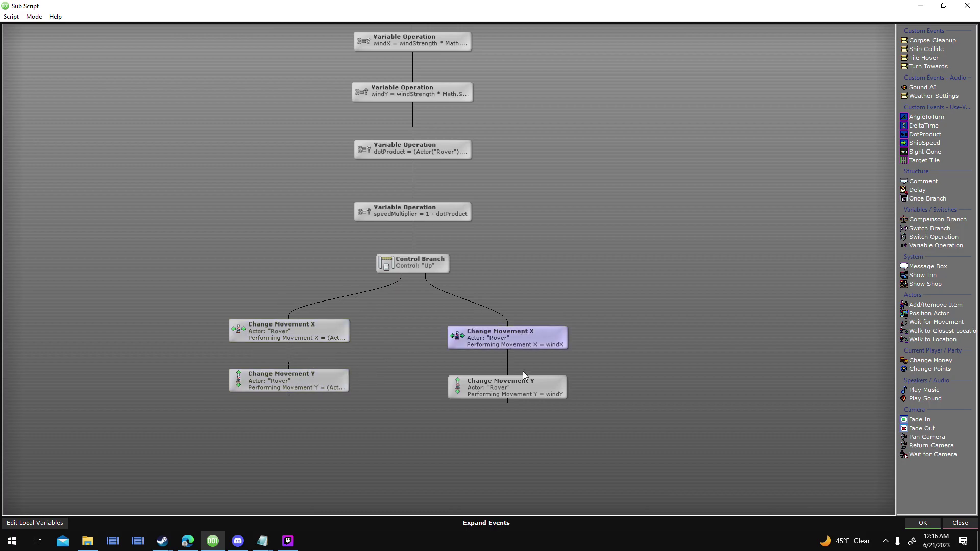
left_click(513, 388, "ctrl")
left_click_drag(513, 388, 543, 327)
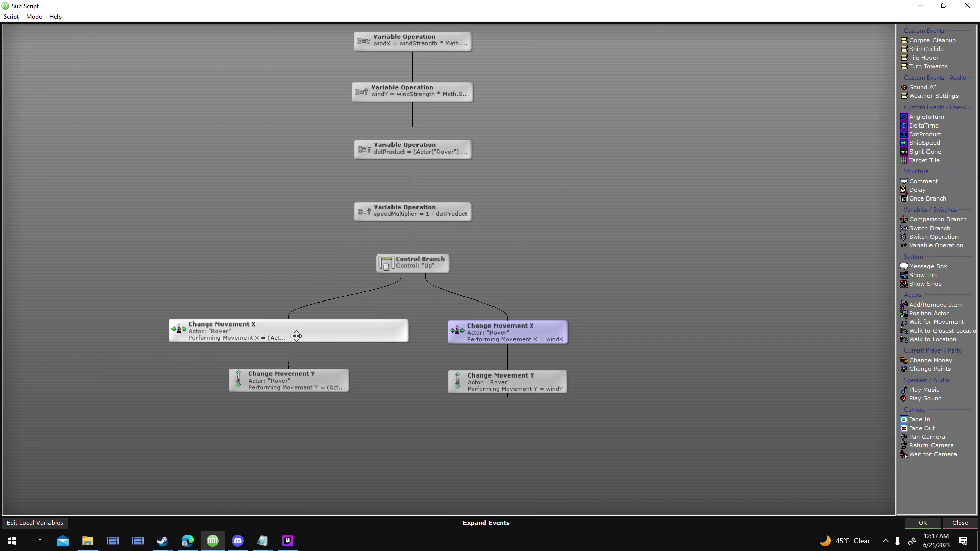
Step: Save and close the Sub Script and the Spawn Script, returning to the Desert map
left_click(924, 524)
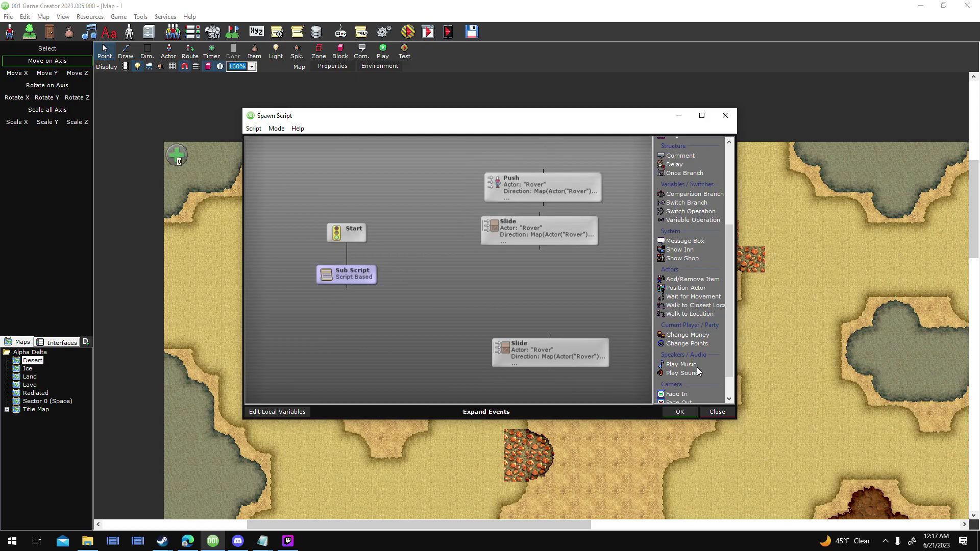
left_click(692, 410)
left_click(569, 337)
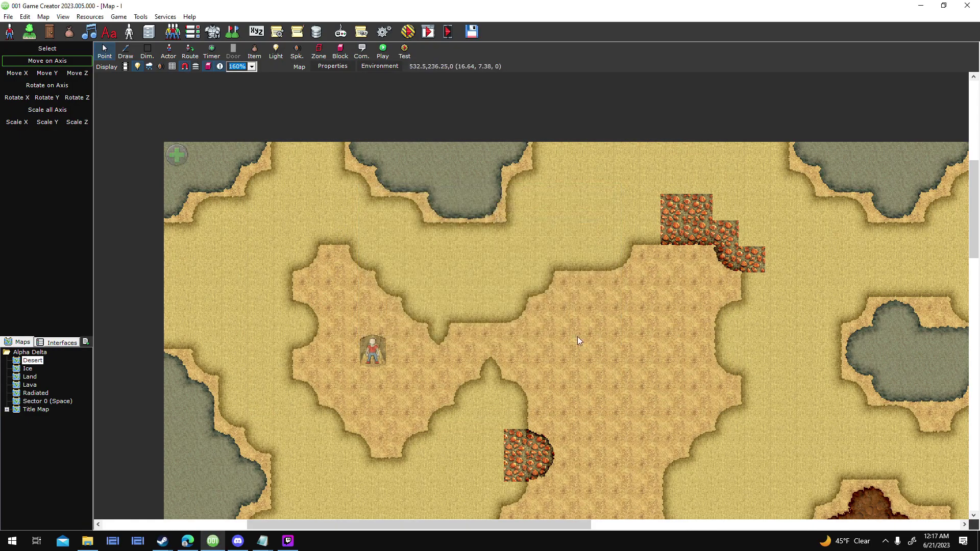
Step: Launch a test run of Alpha Delta, scan the green planet and enter its orbit
left_click(408, 31)
left_click(463, 306)
key("Return")
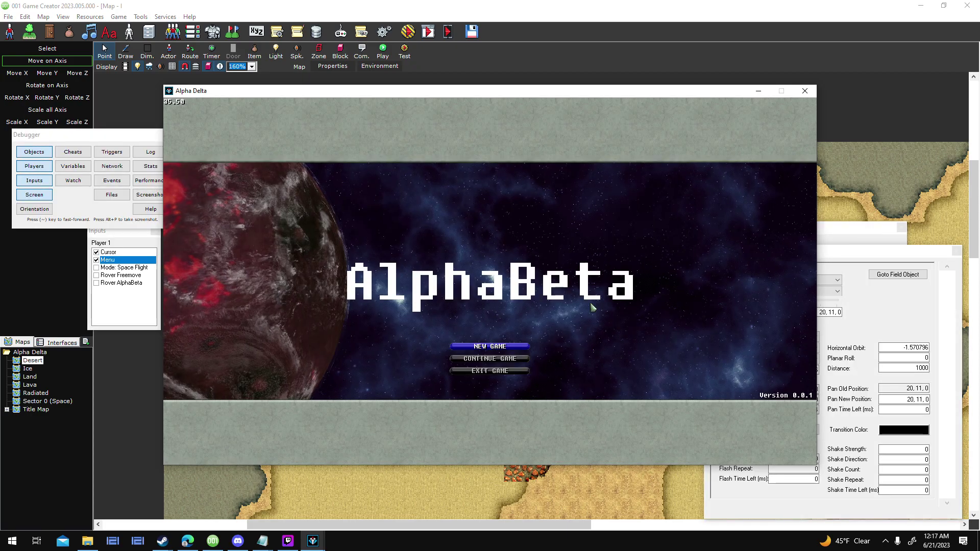
left_click(490, 346)
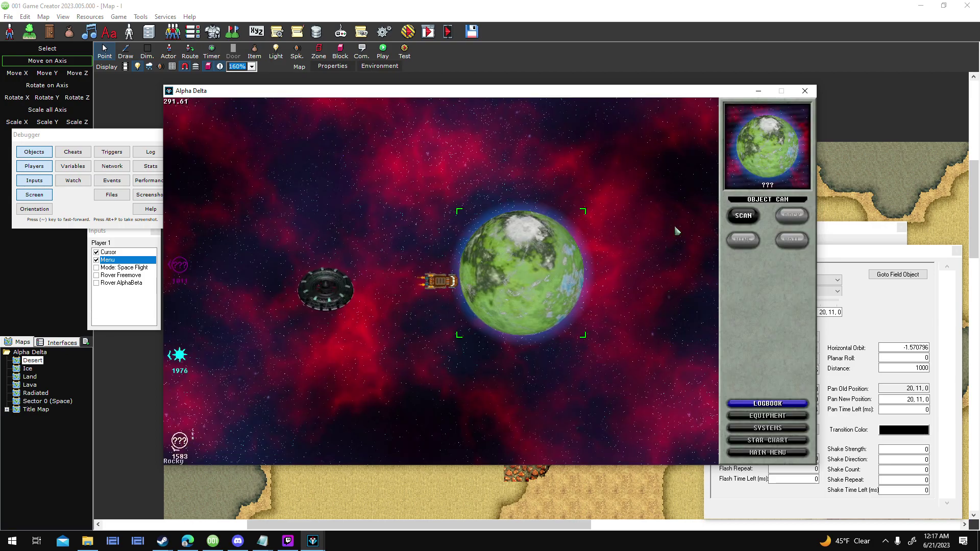
left_click(736, 219)
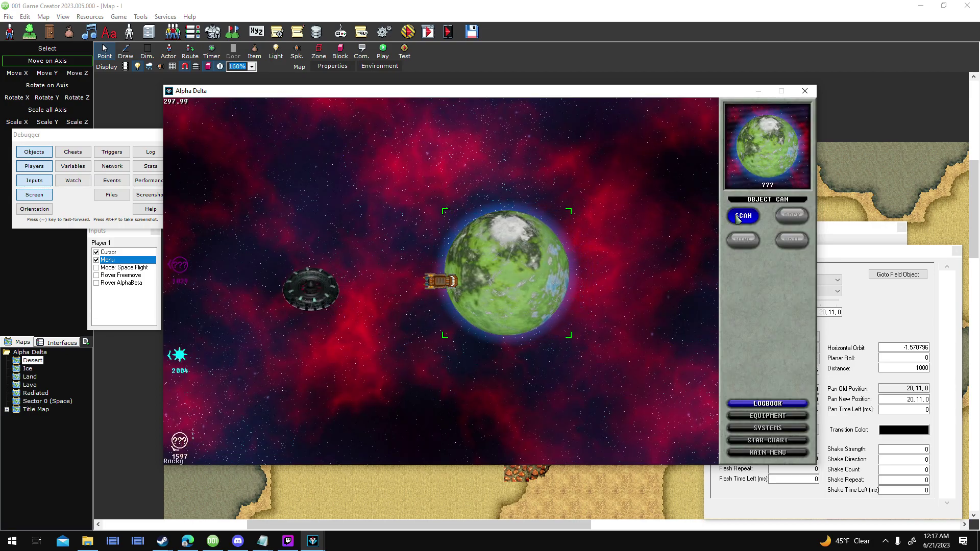
left_click(803, 221)
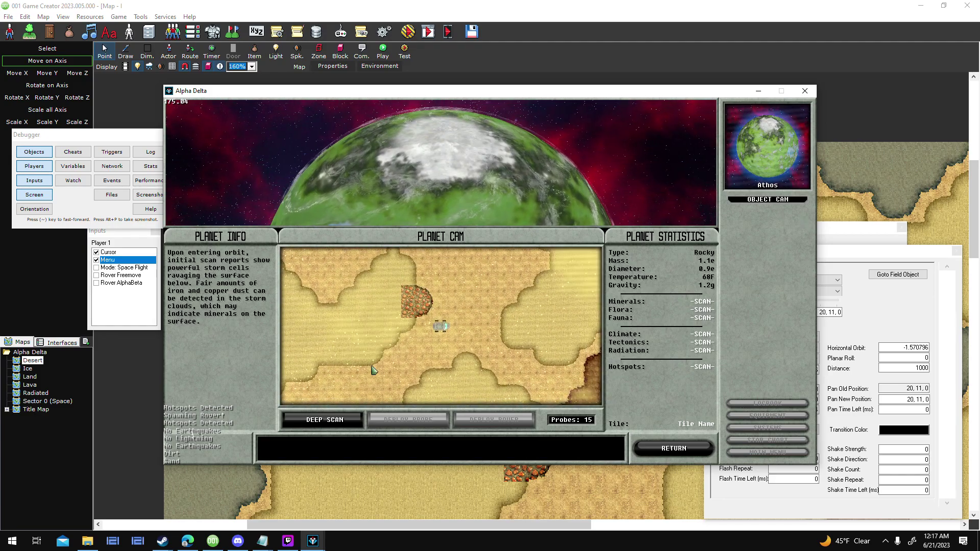
Step: Drive the rover around the planet surface to test its movement in the wind
key("w")
key("a")
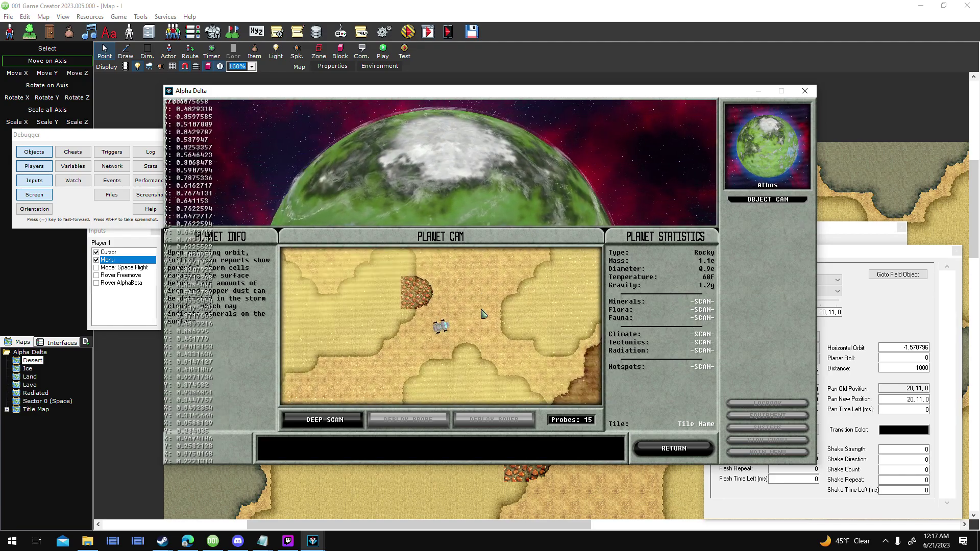
key("Left")
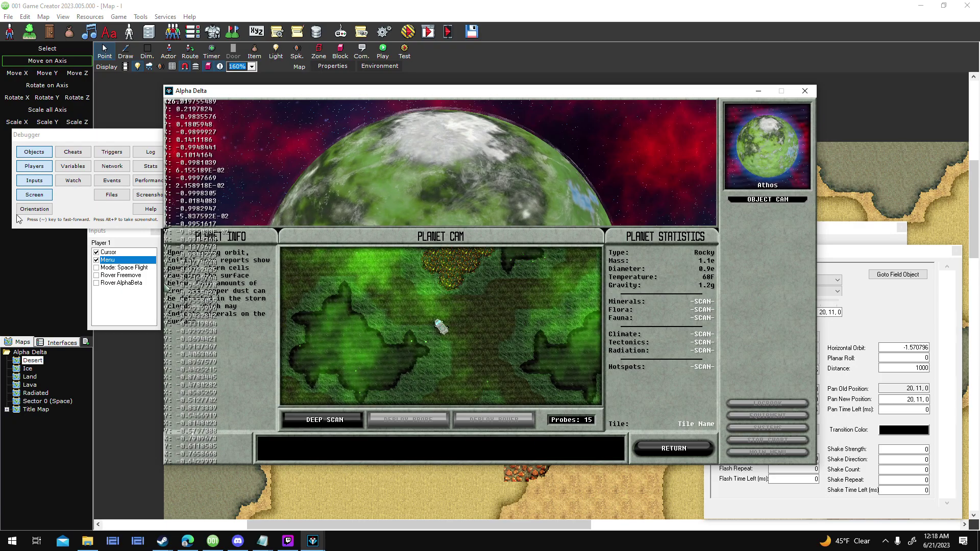
Step: In the debugger's interface objects, inspect Docking Orbit's Hazard Lighting and enable the Existent property of its Hazard Static item
left_click(34, 157)
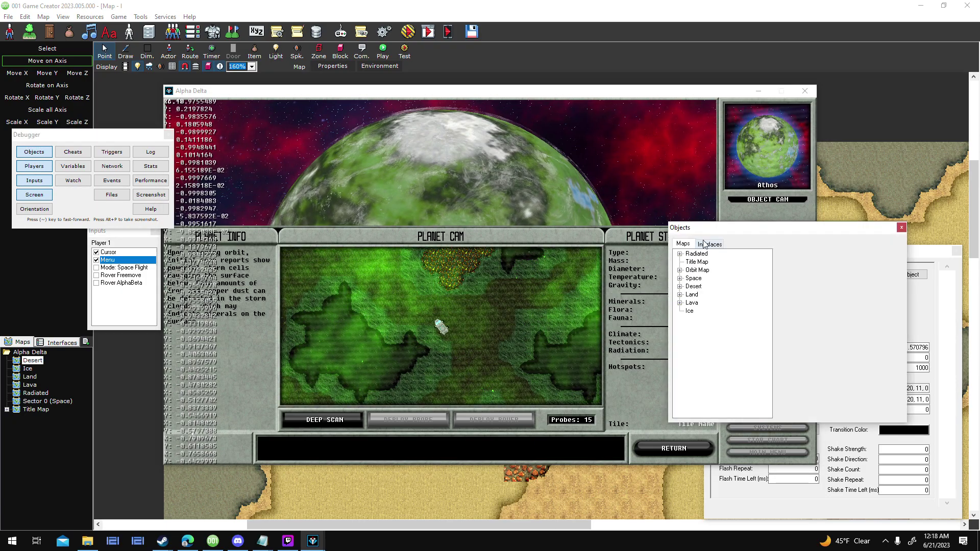
left_click(707, 244)
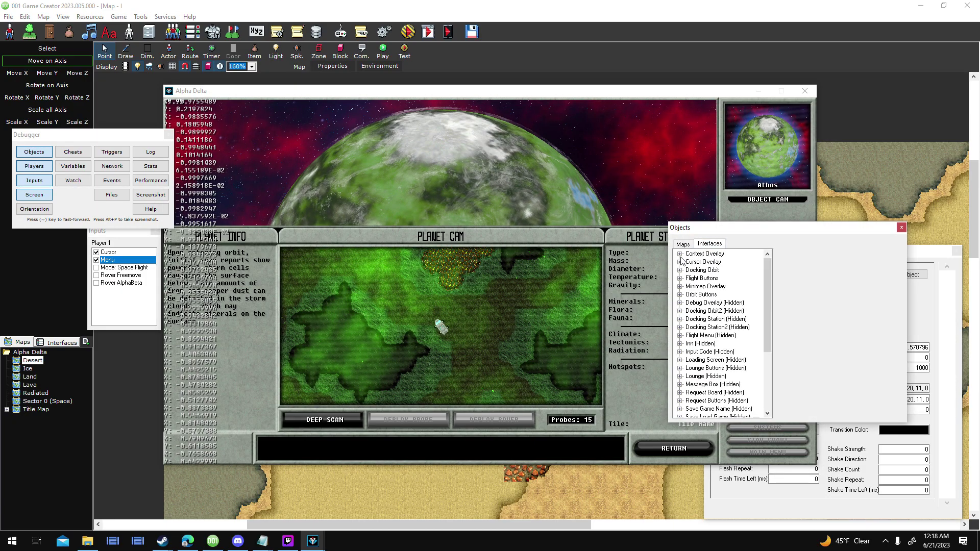
left_click(587, 311)
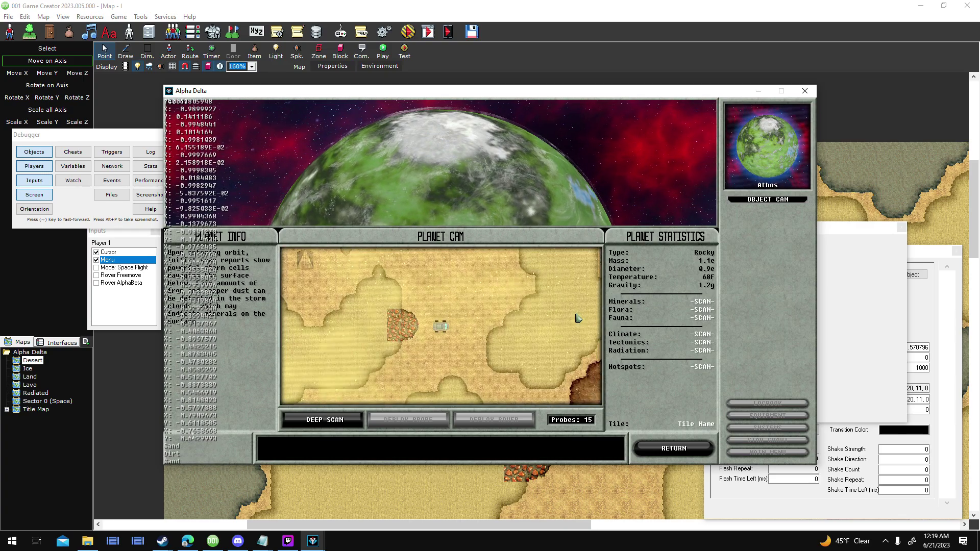
left_click(848, 359)
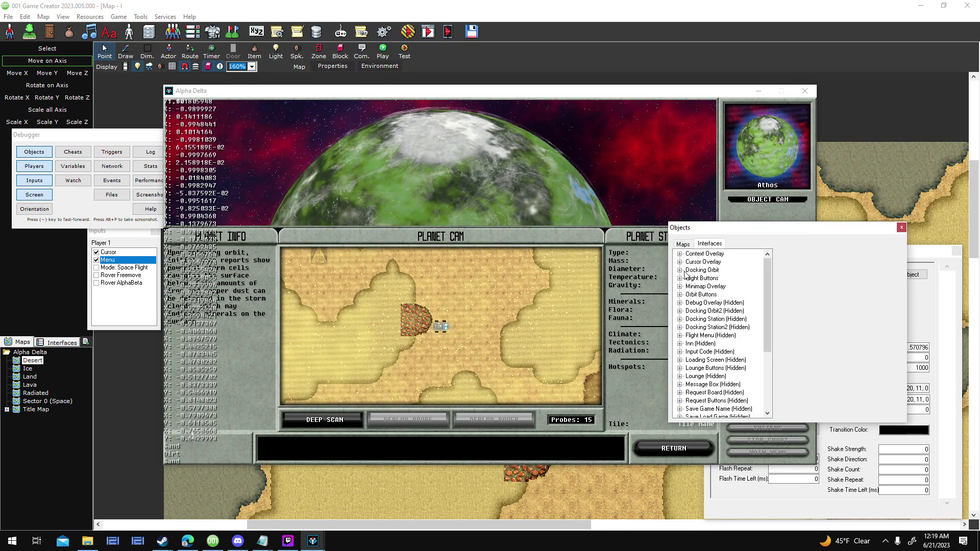
left_click(713, 302)
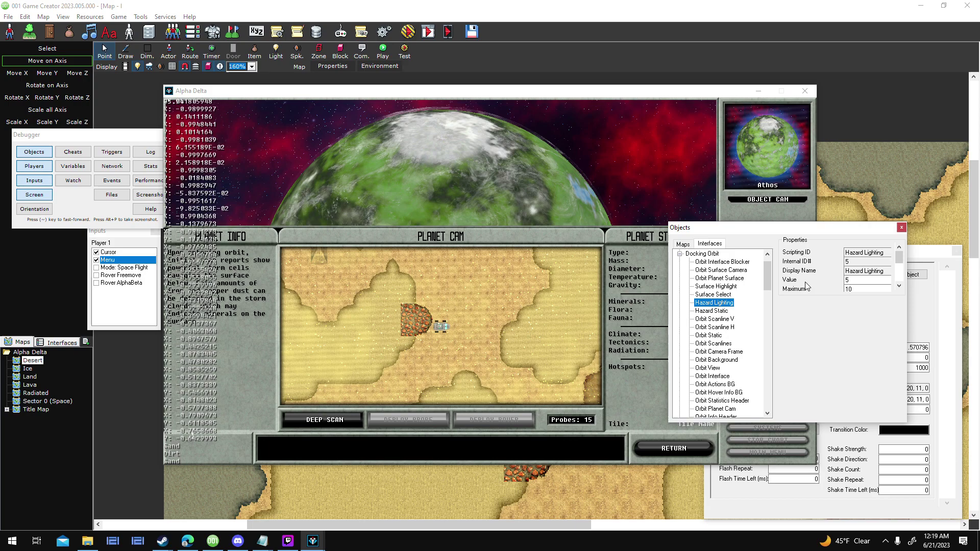
left_click(898, 278)
left_click(898, 278)
left_click(701, 311)
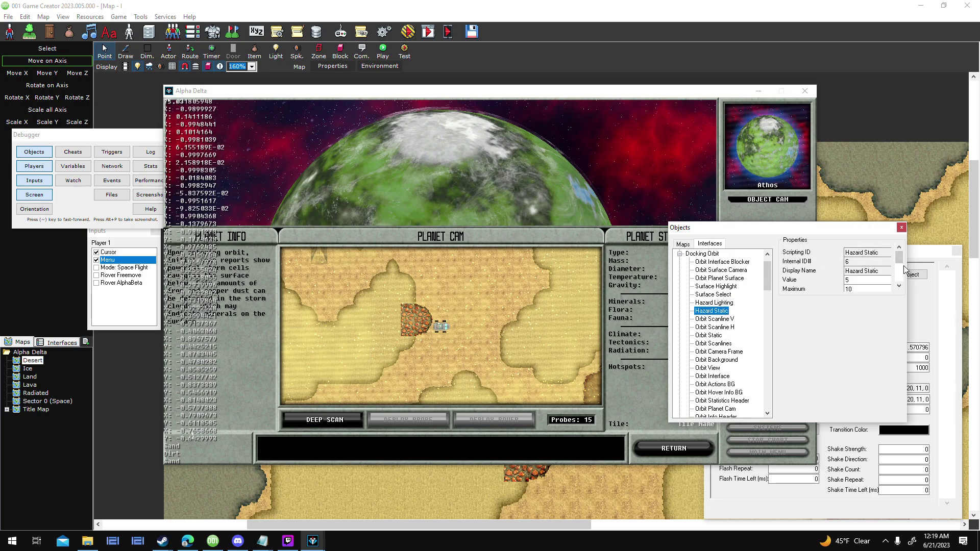
left_click(900, 277)
left_click(900, 278)
left_click(786, 278)
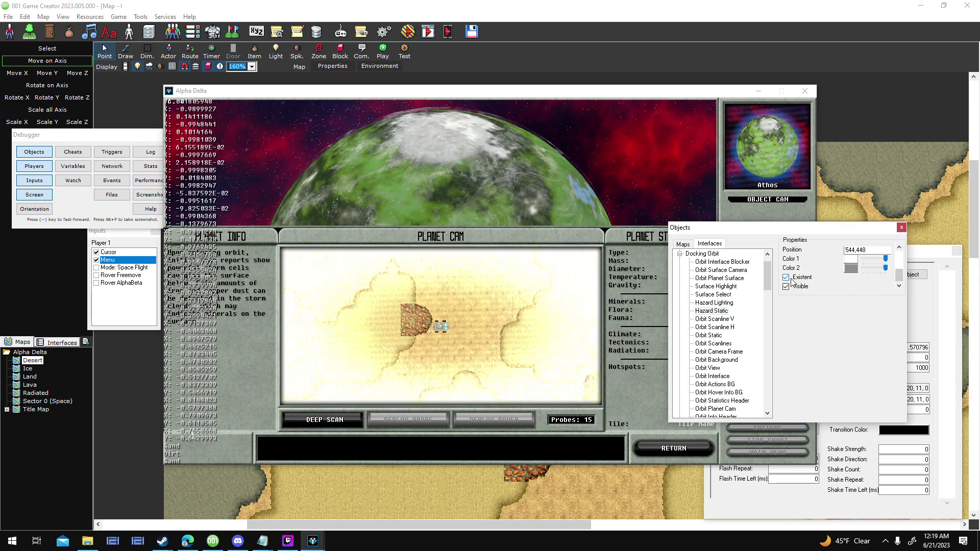
Step: Drive and turn the rover across the desert with the hazard overlay active
left_click(564, 317)
key("w")
key("a")
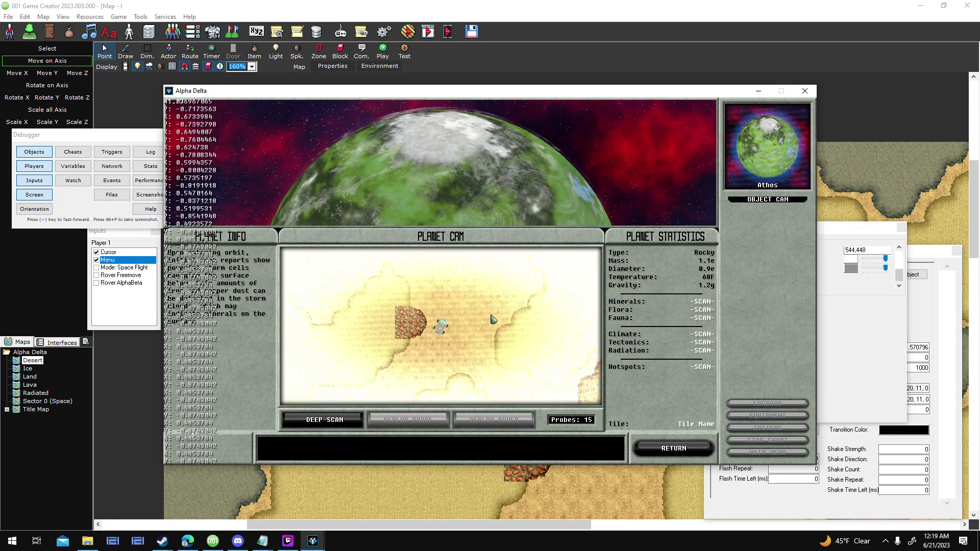
key("a")
key("d")
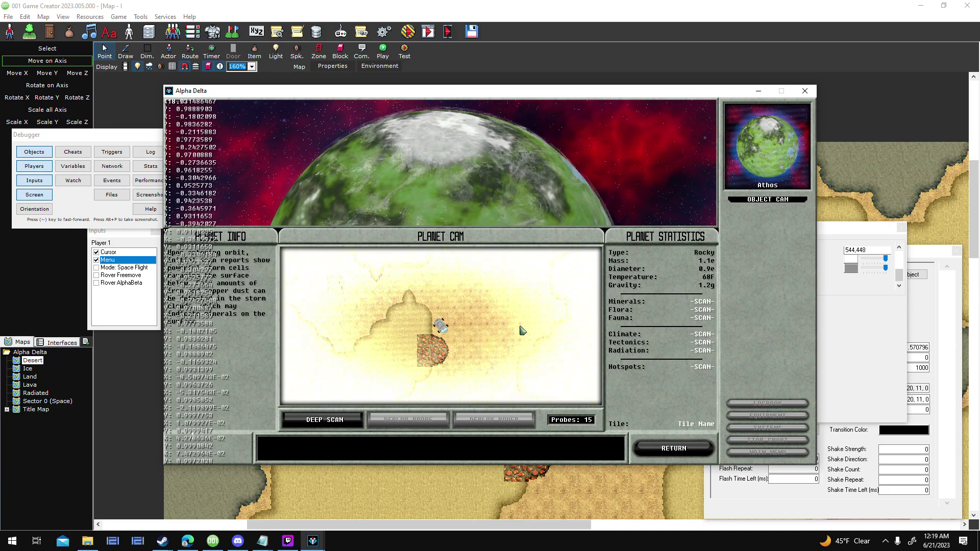
Step: Turn off the Existent property of Docking Orbit's Hazard Lighting item and return to the running game
left_click(836, 316)
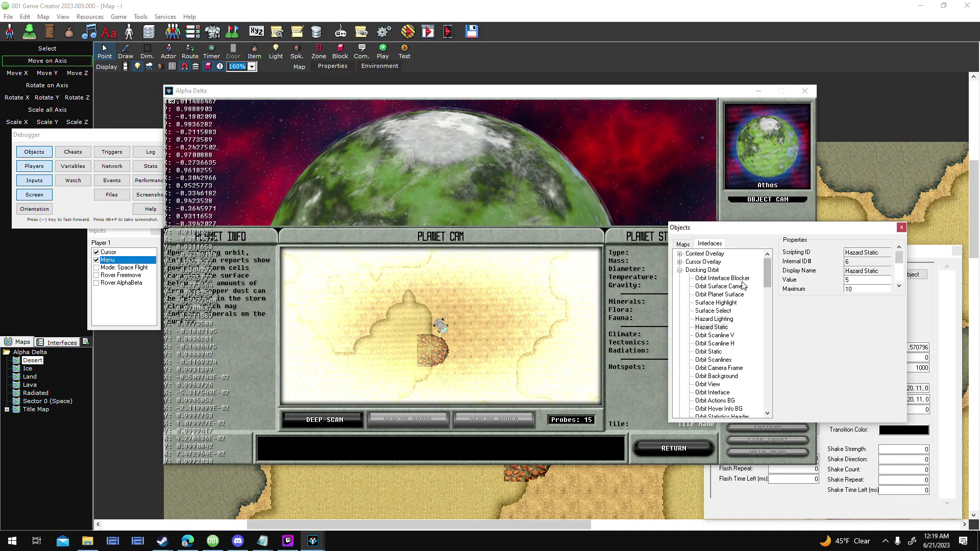
left_click(719, 320)
left_click_drag(900, 258, 900, 279)
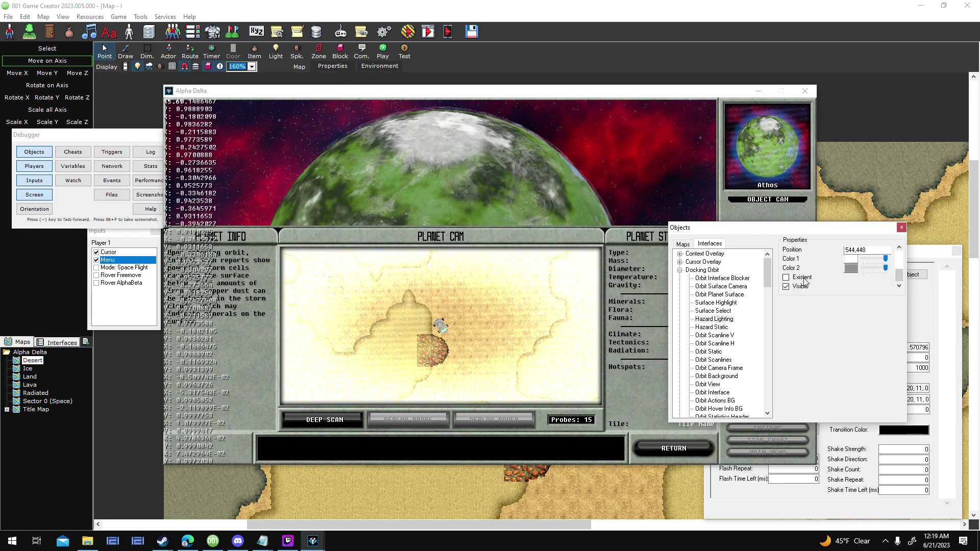
left_click(592, 296)
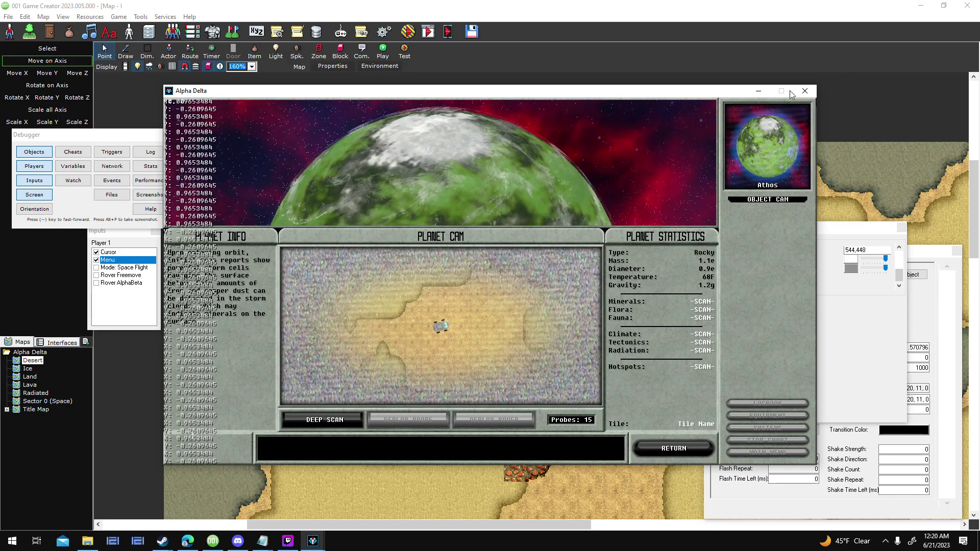
Step: End the test run and show the project's interface list
left_click(805, 91)
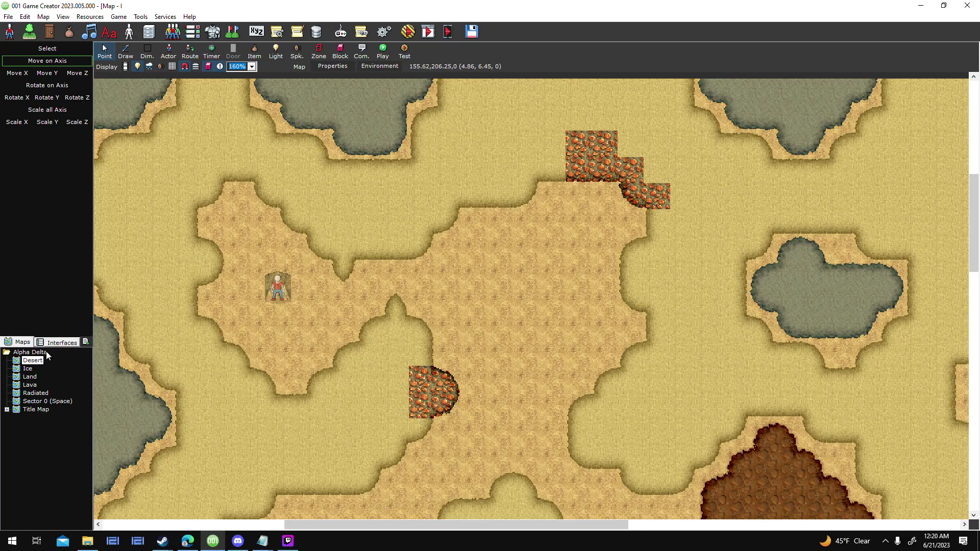
left_click(51, 343)
Step: Close Feature List.txt and review the constant hazards, tectonics and terrain effects in Rover Hazards.txt in Notepad
mouse_move(267, 544)
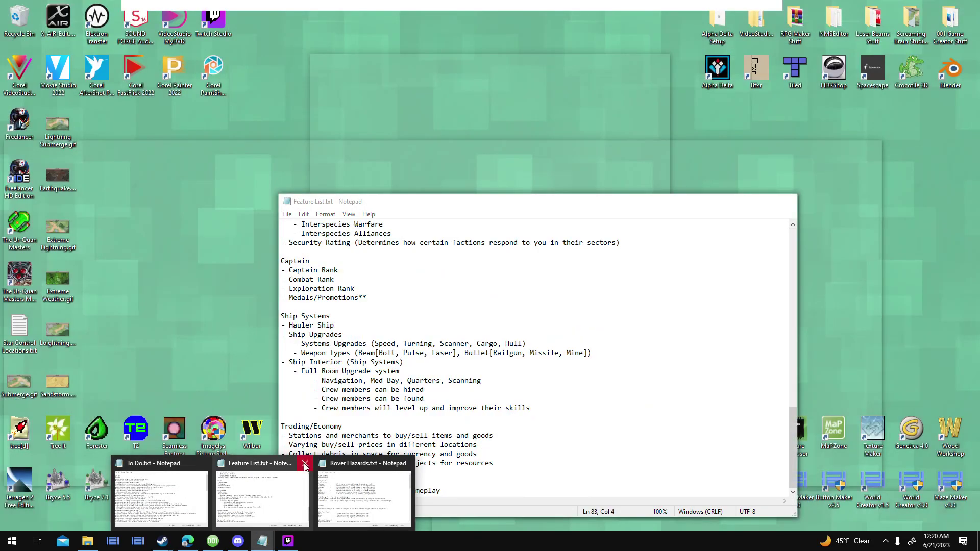
left_click(305, 465)
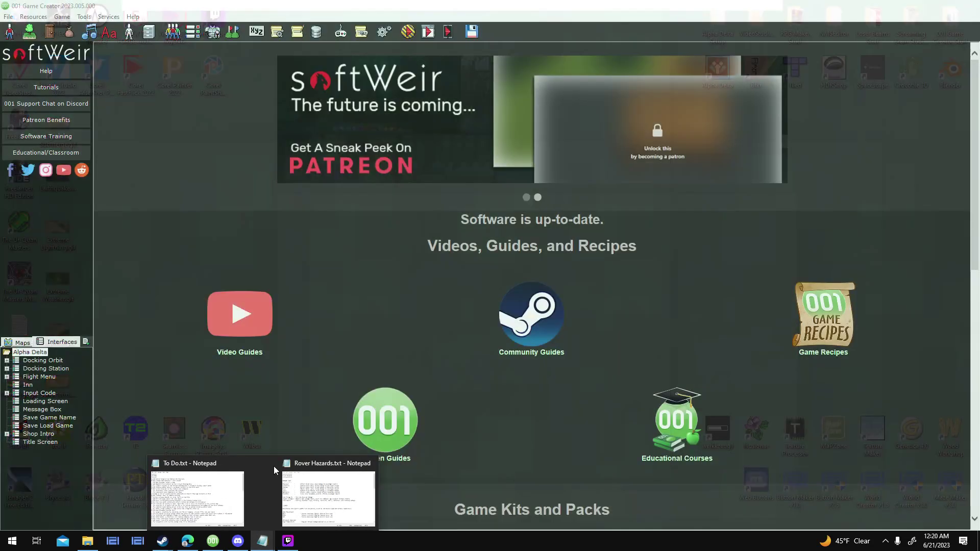
left_click(312, 487)
scroll(403, 376, "down", 13)
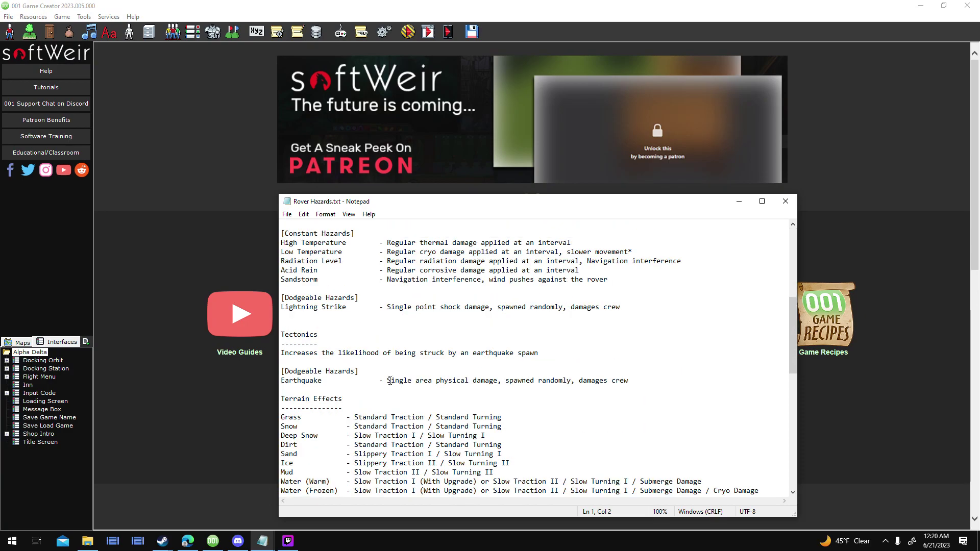
scroll(387, 382, "up", 2)
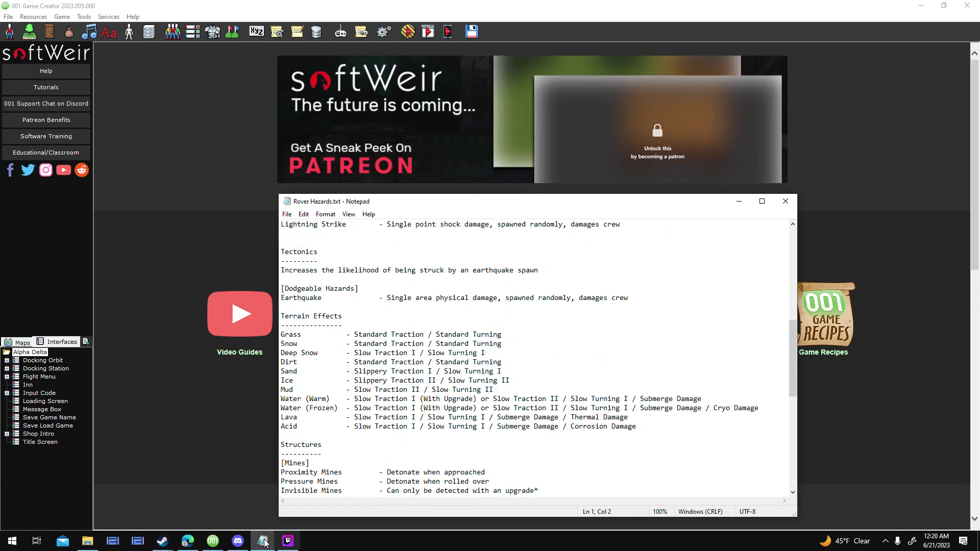
scroll(504, 418, "down", 3)
scroll(546, 407, "up", 6)
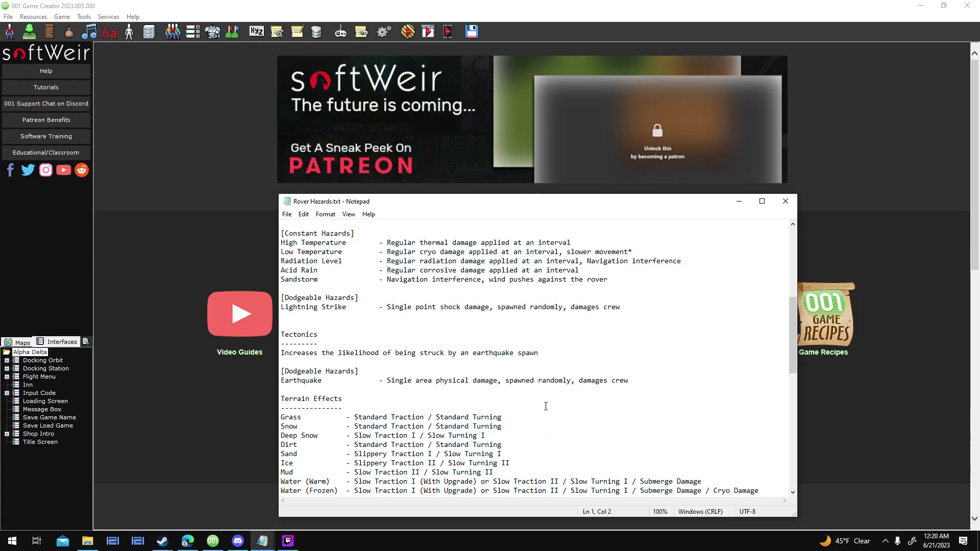
scroll(545, 403, "up", 2)
Step: Switch to To Do.txt, review the end of the task list and highlight "shadow indicating submerged position" in the last entry
mouse_move(262, 541)
left_click(197, 495)
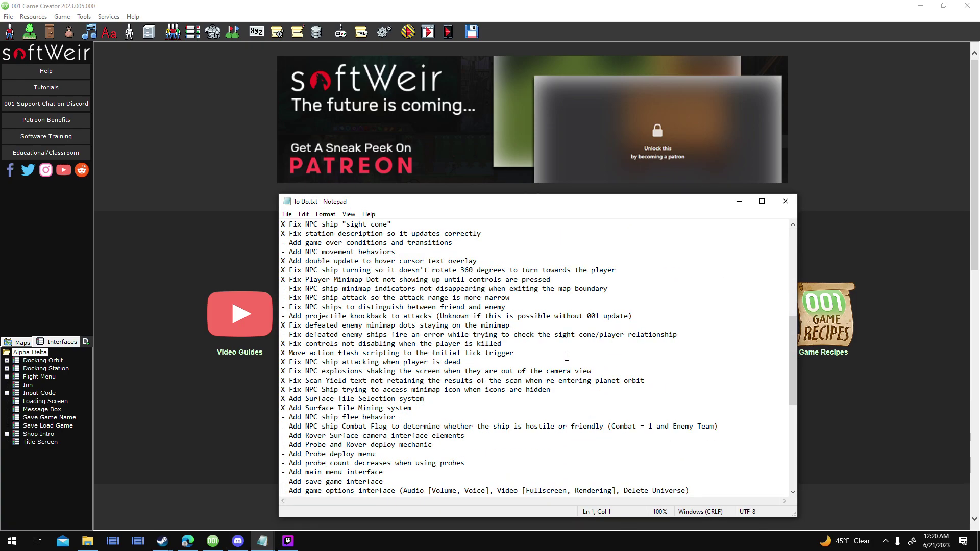
scroll(566, 356, "down", 7)
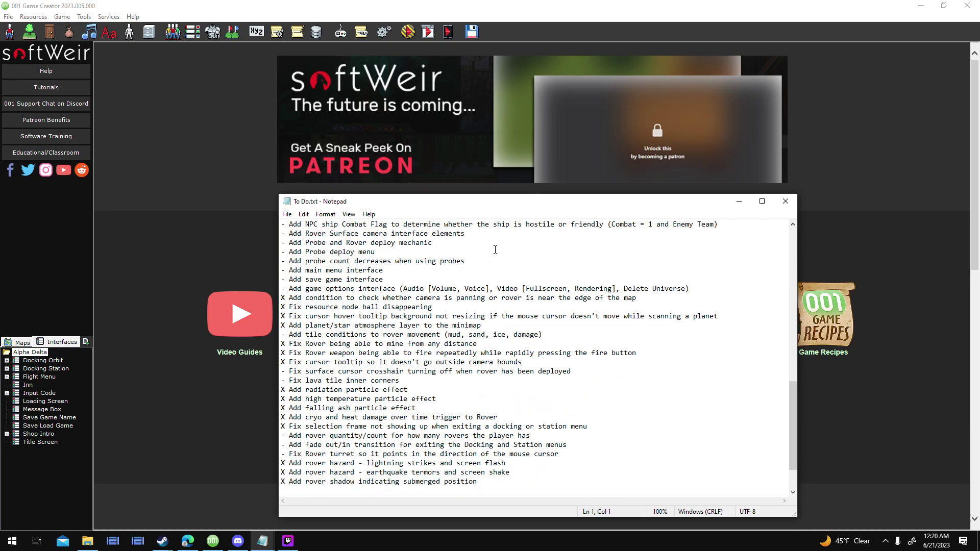
left_click_drag(505, 485, 331, 483)
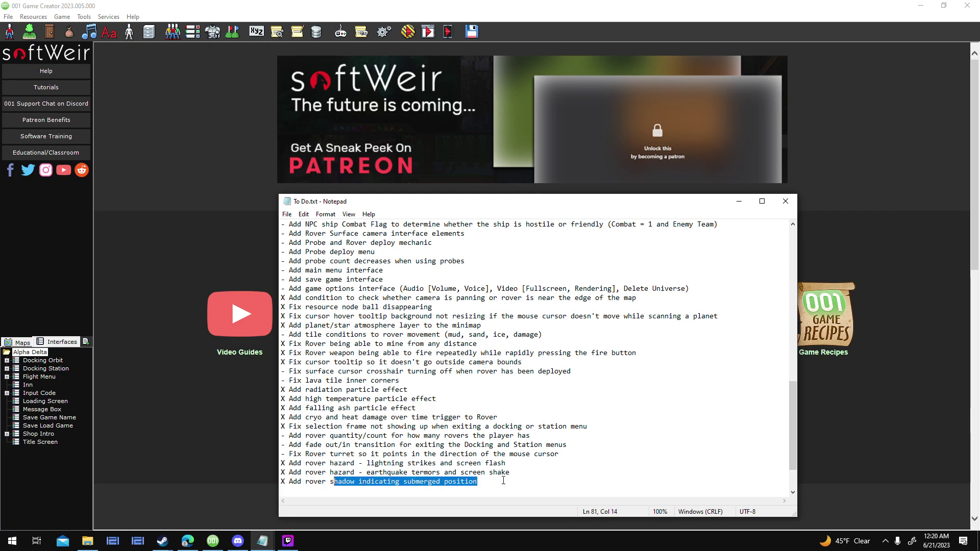
Step: Leave the to-do list and start a test run of the Alpha Delta project in 001 Game Creator
left_click(549, 486)
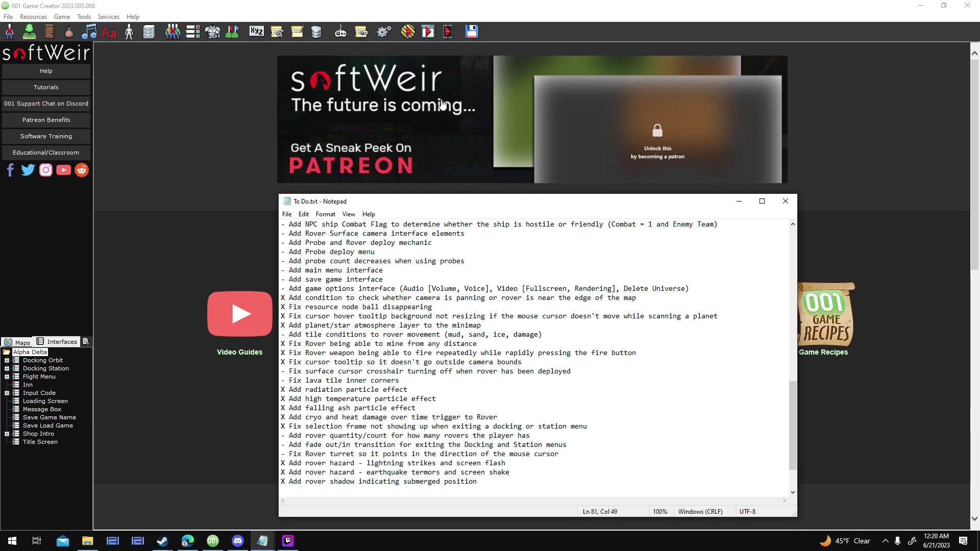
left_click(255, 256)
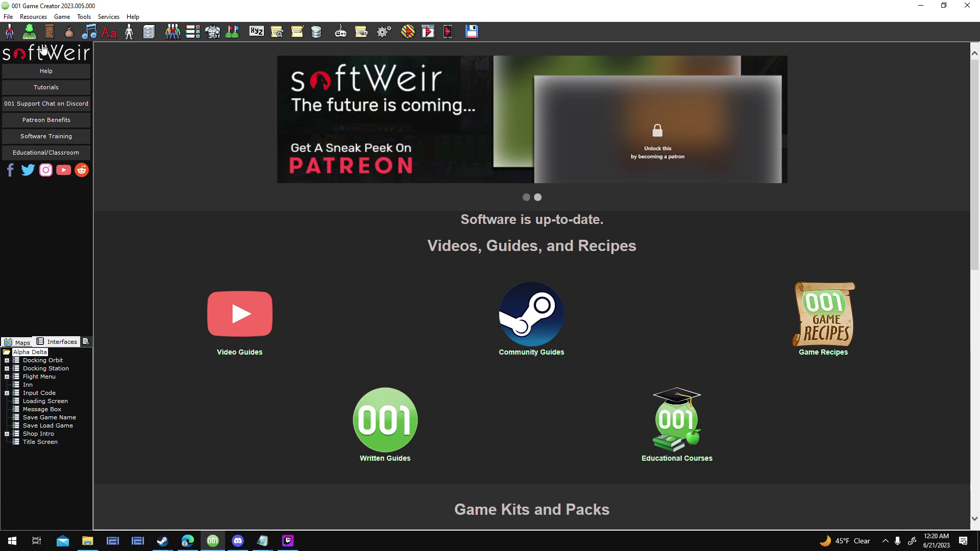
left_click(414, 33)
key("Escape")
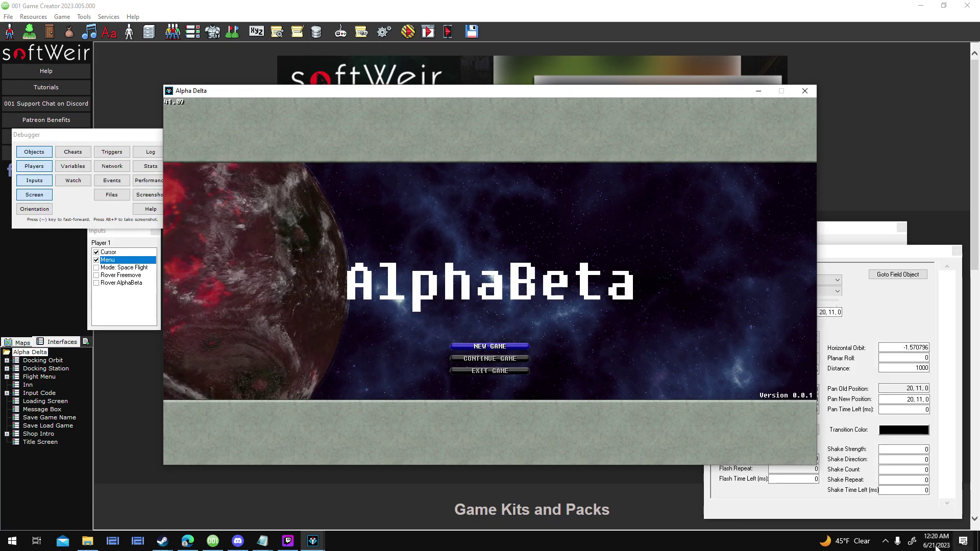
left_click(937, 549)
left_click(937, 548)
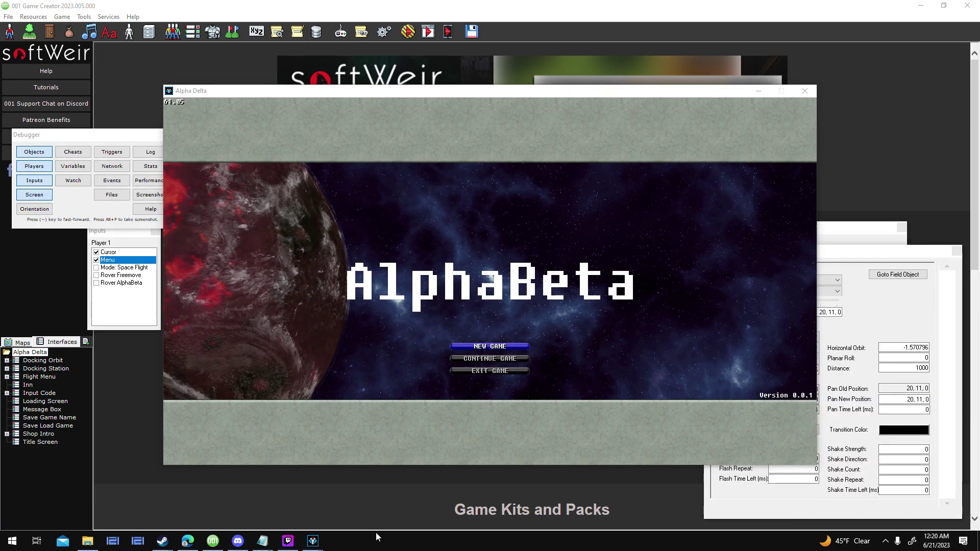
Step: Switch to Discord, look through the posts in the AlphaBeta - Space Exploration RPG thread and close it
left_click(239, 540)
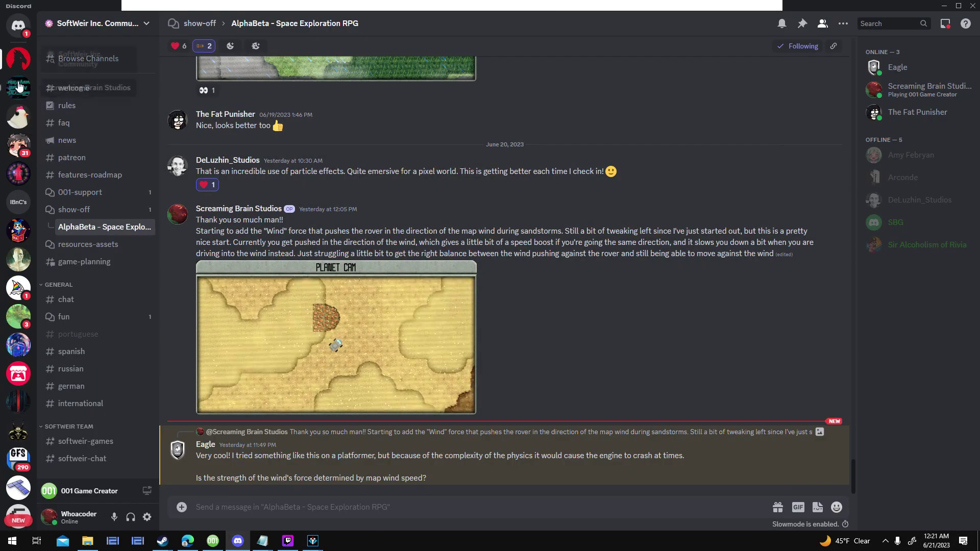
scroll(325, 278, "up", 15)
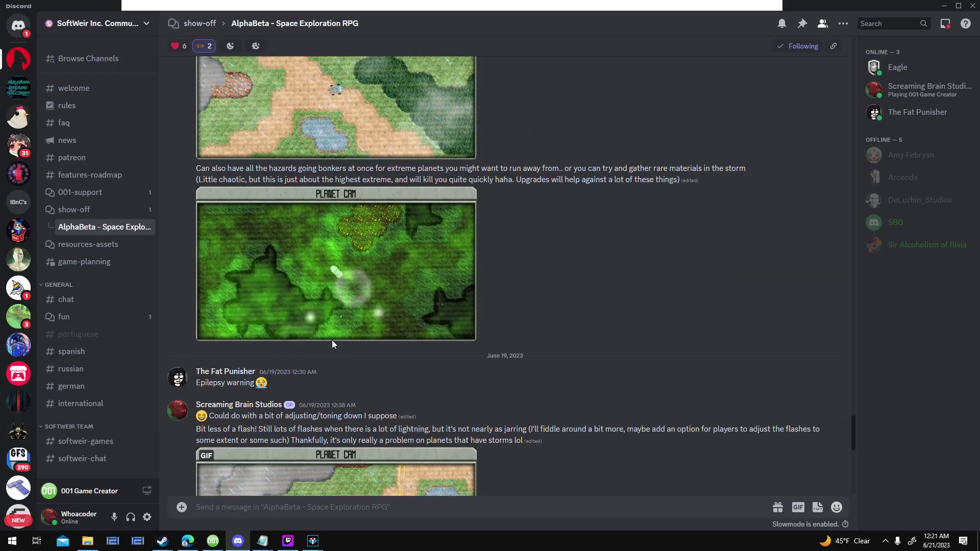
scroll(333, 345, "up", 6)
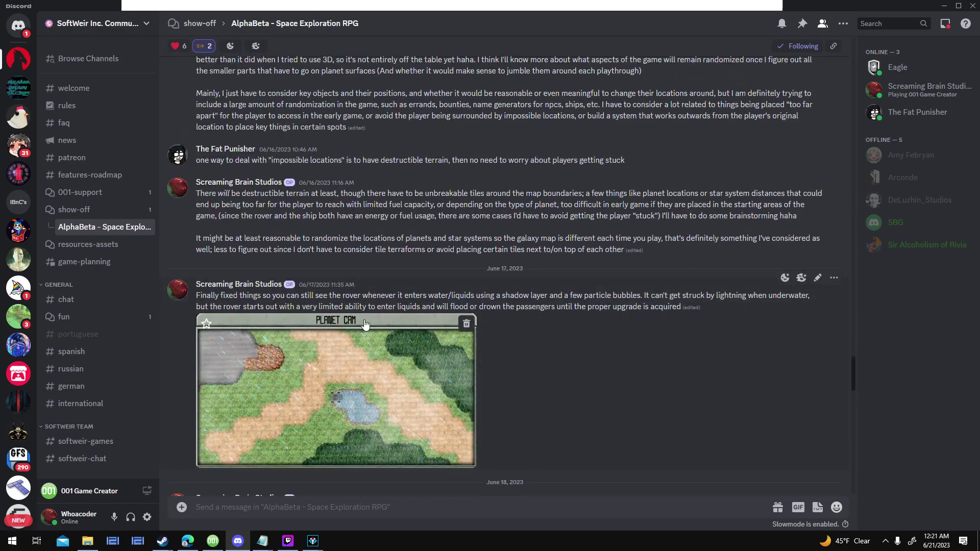
scroll(364, 308, "down", 20)
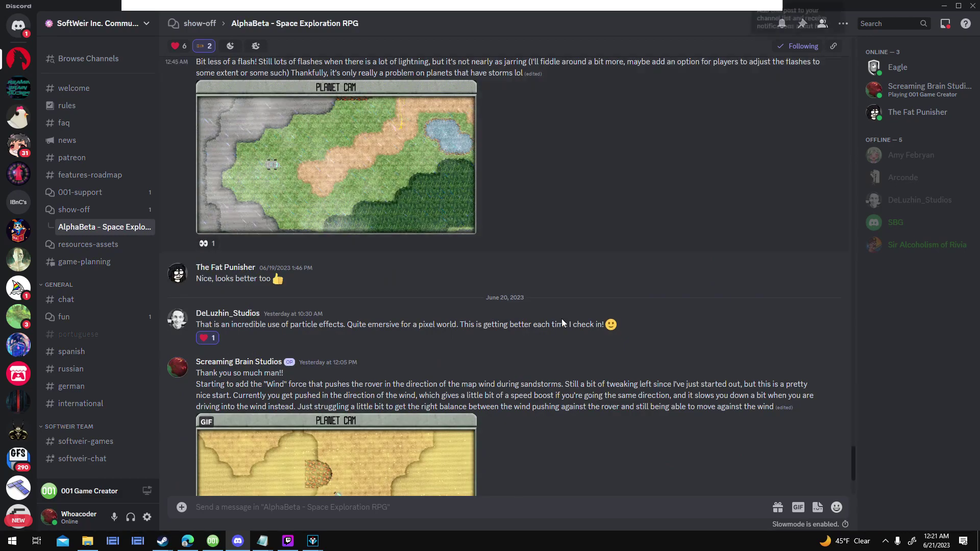
left_click(974, 5)
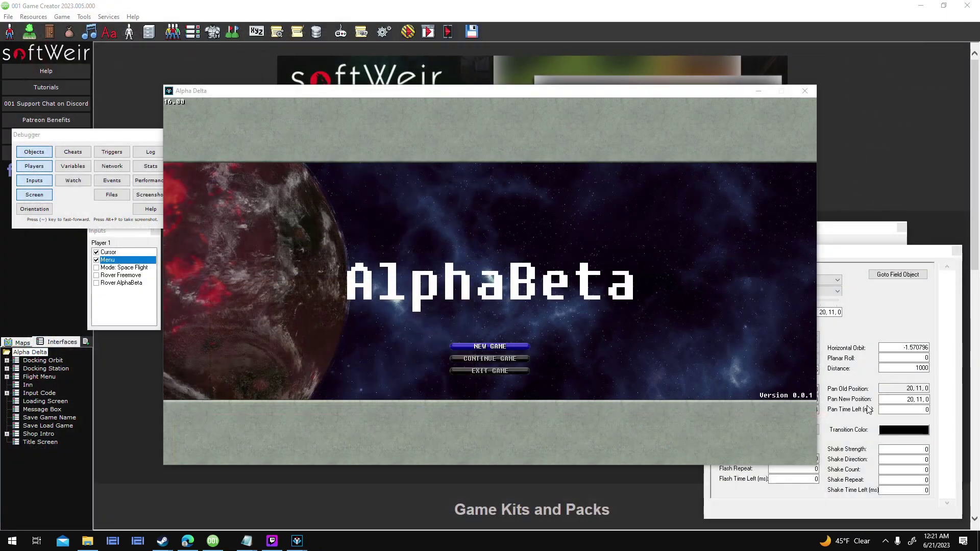
Step: Check the time and date in the system calendar and return to the running game
left_click(887, 543)
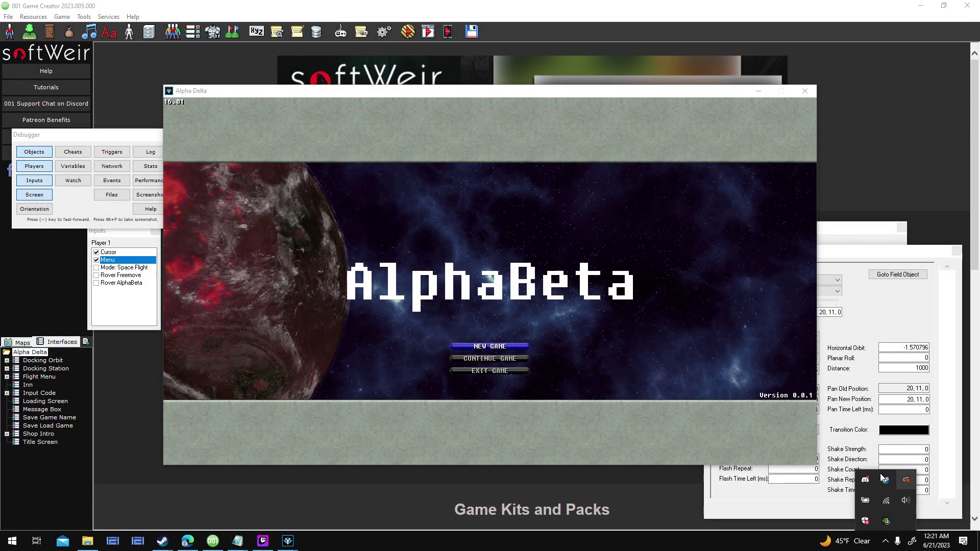
left_click(936, 541)
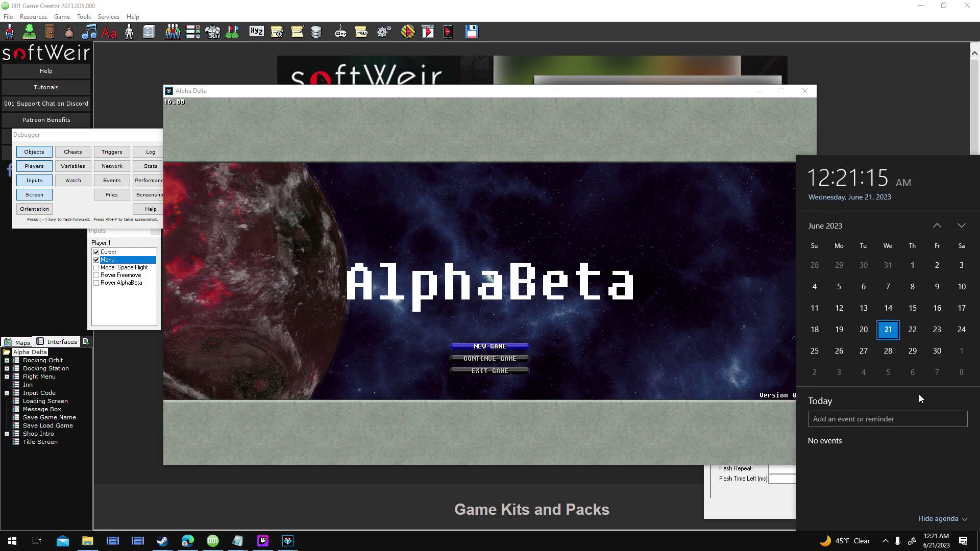
left_click(720, 336)
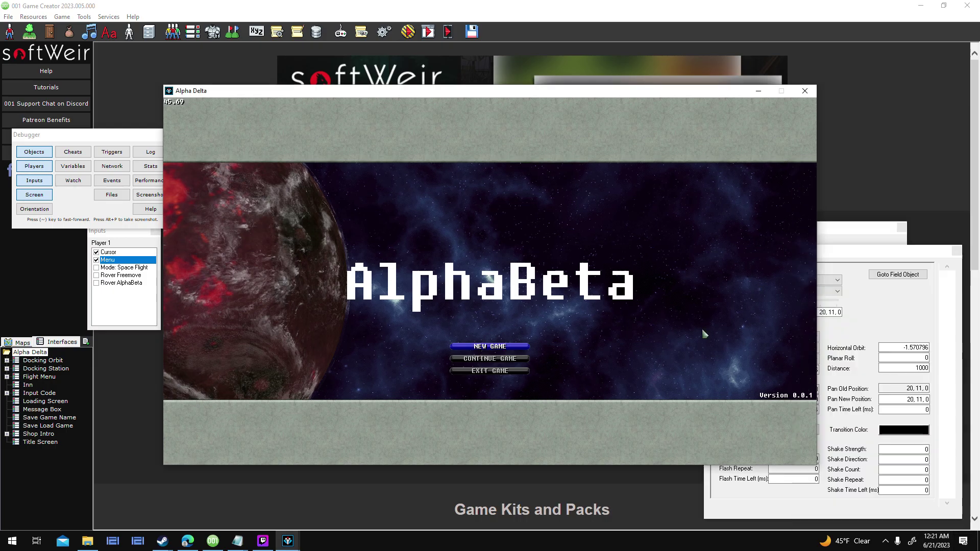
Step: Start a new game, enter orbit around the planet Athos and deploy the rover on its surface
left_click(488, 346)
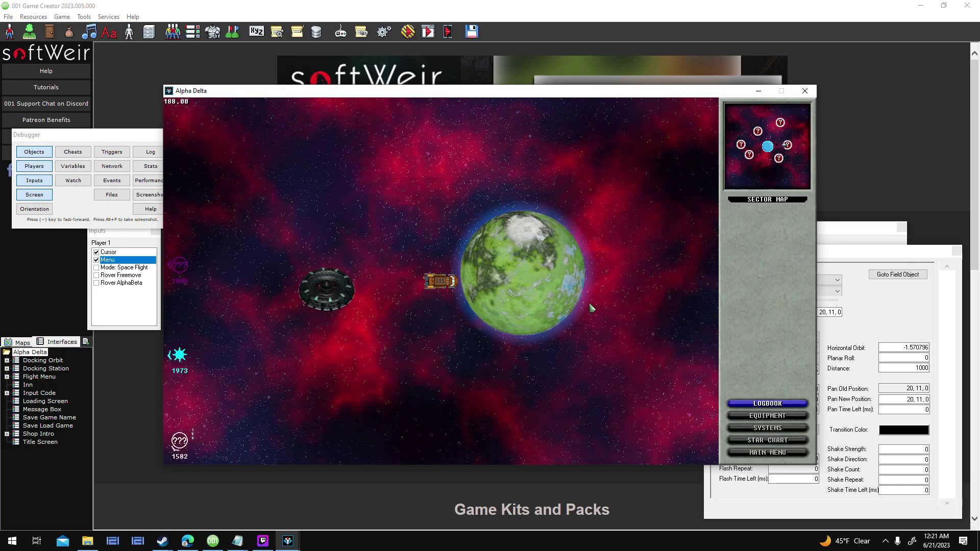
left_click(573, 285)
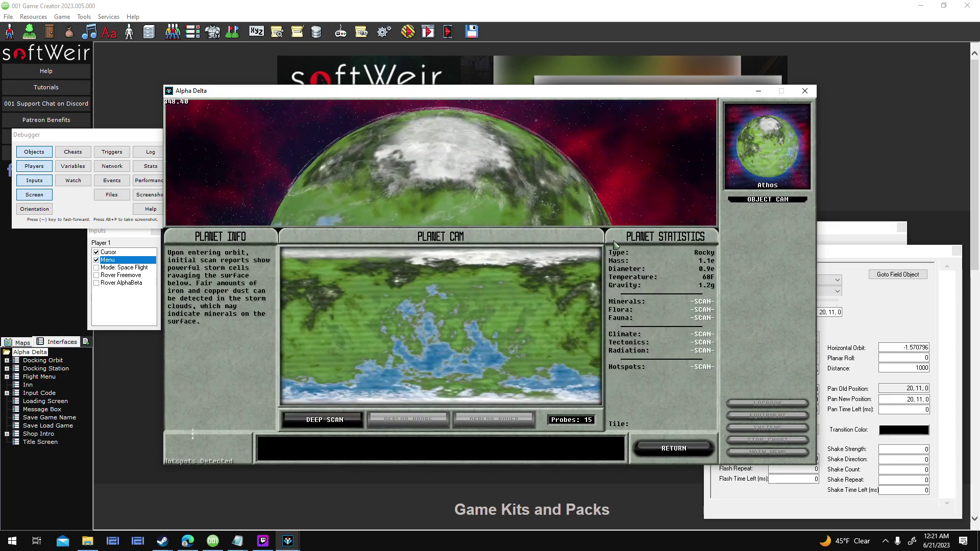
key("w")
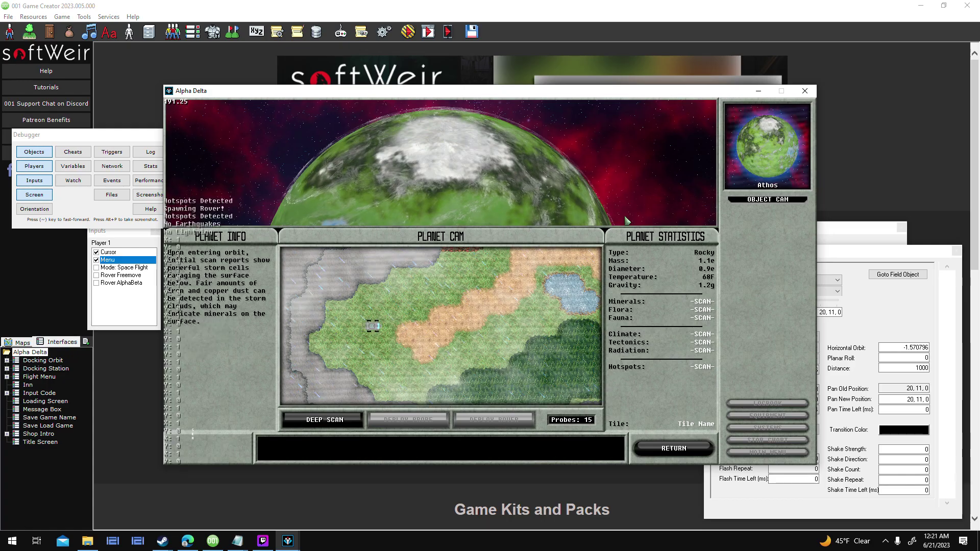
Step: Drive the rover across the grassland into the pond to check its submerged shadow, and end the test run
key("a")
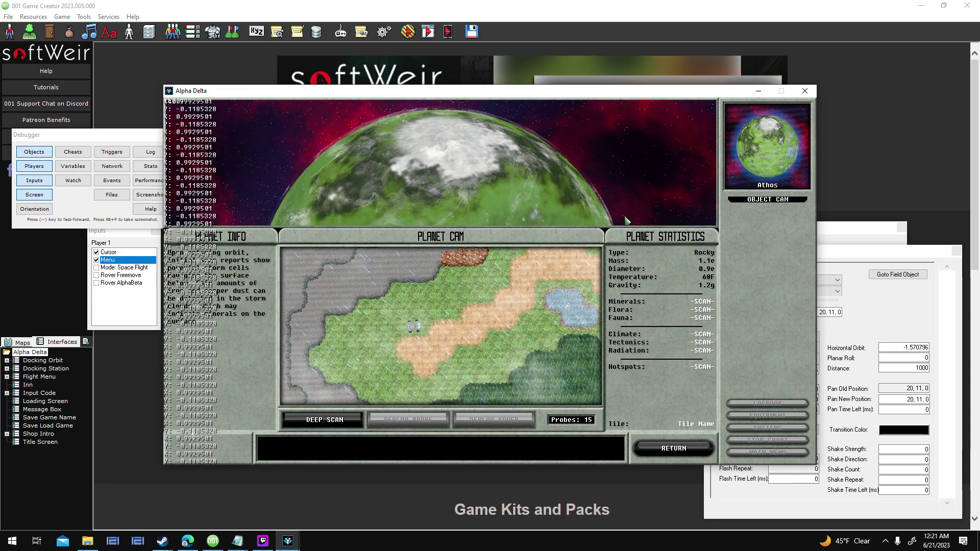
key("Left")
key("Right")
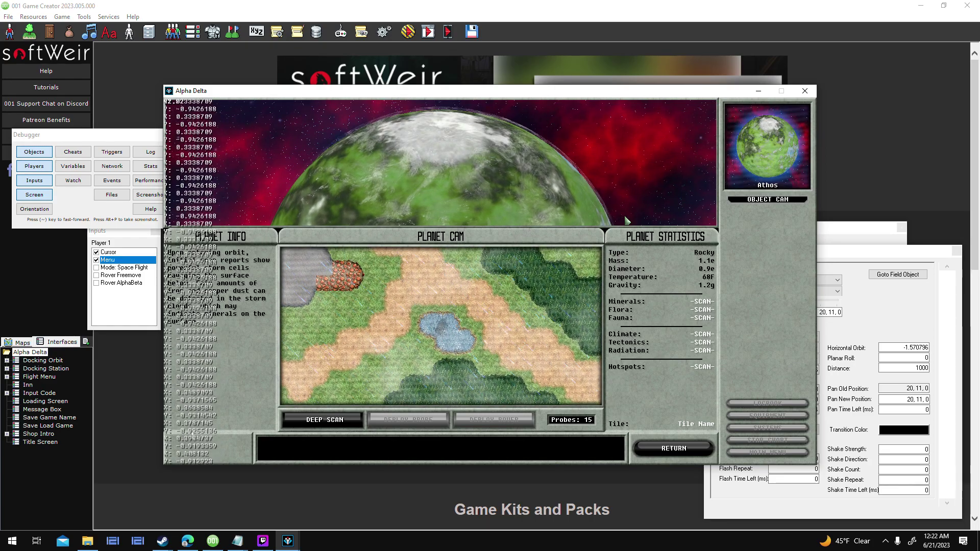
left_click(810, 92)
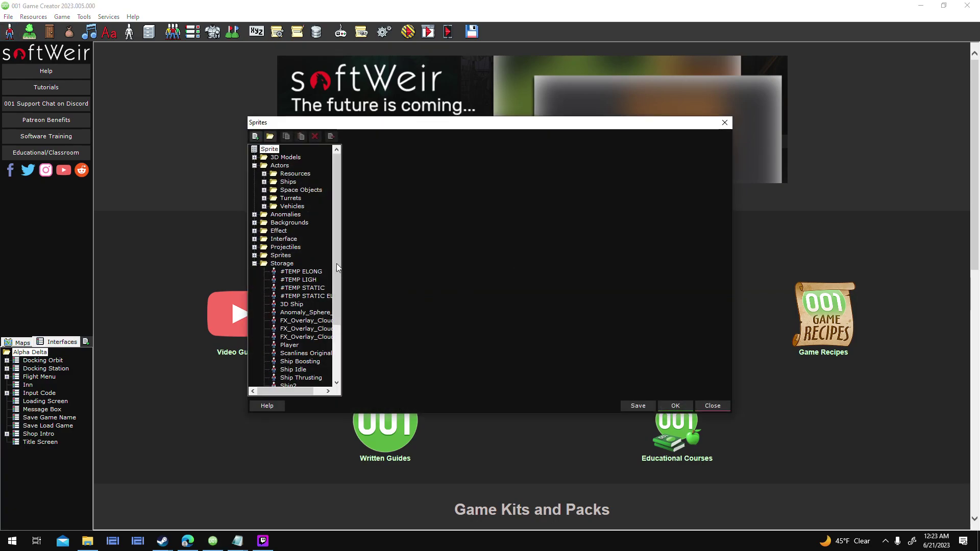
Step: Open the Player_Rover sprite from the Actors vehicles, bring up its Cannon and Shadow graphics and preview the sprite in 3D
left_click(263, 207)
left_click(309, 217)
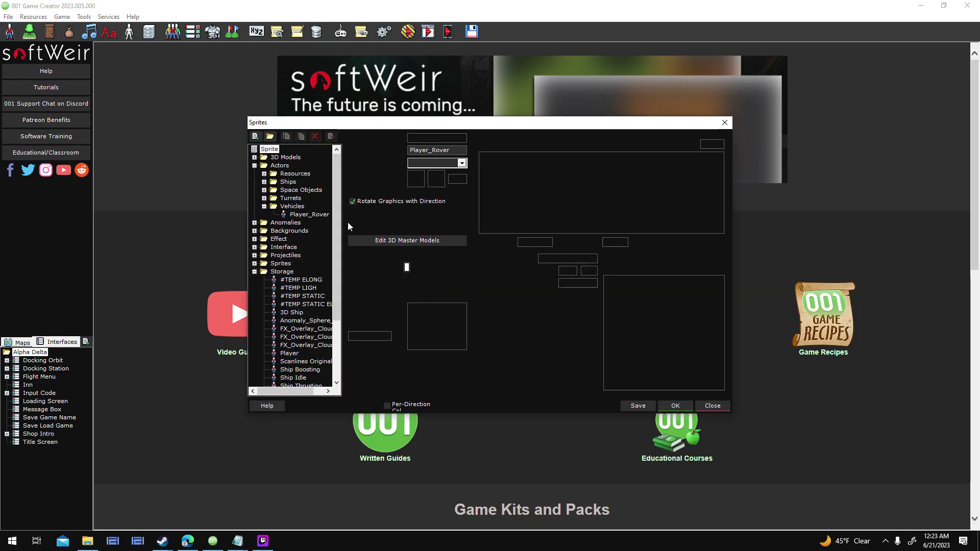
scroll(634, 205, "down", 3)
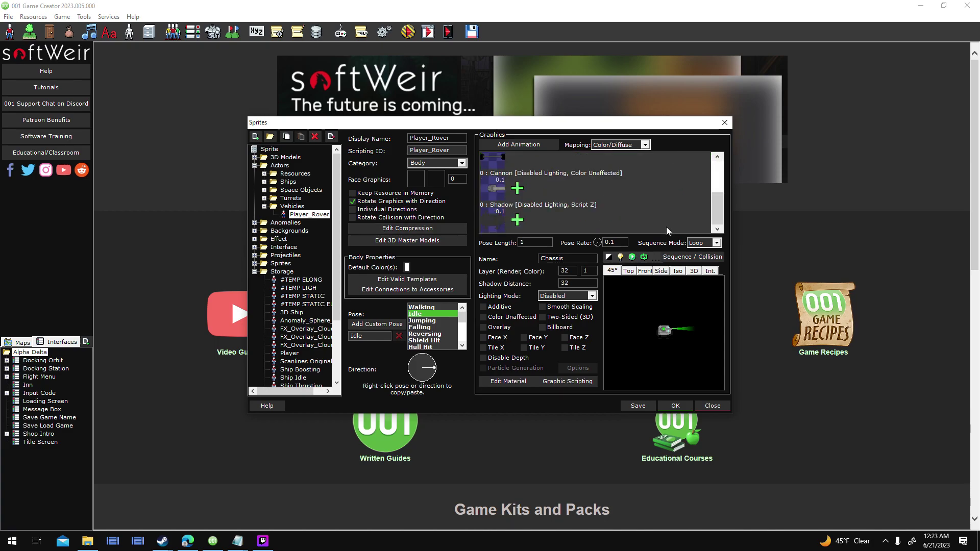
left_click(632, 272)
left_click(694, 271)
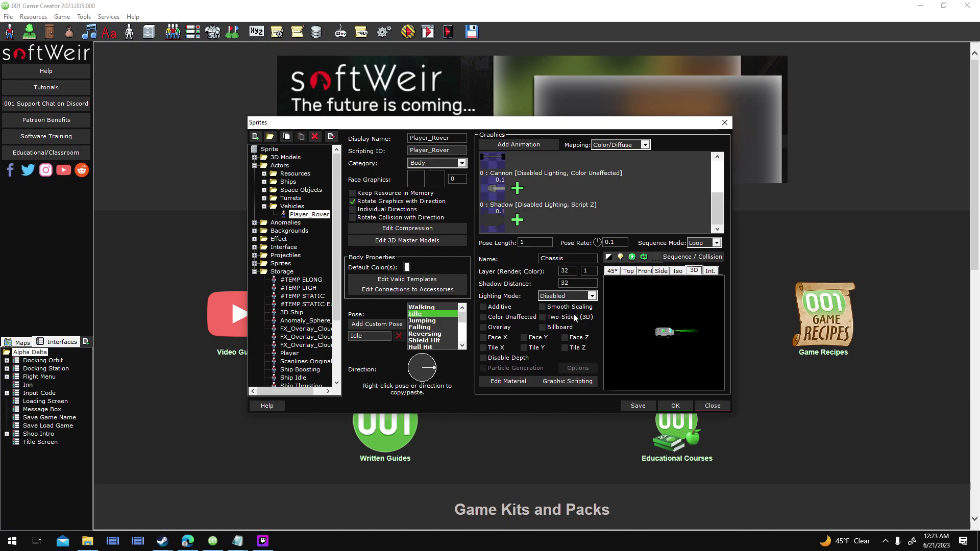
Step: Open the rover in the Sequence Editor, switch the preview to a white background and examine the model from several angles
double_click(703, 313)
scroll(490, 278, "up", 5)
left_click_drag(410, 296, 466, 269)
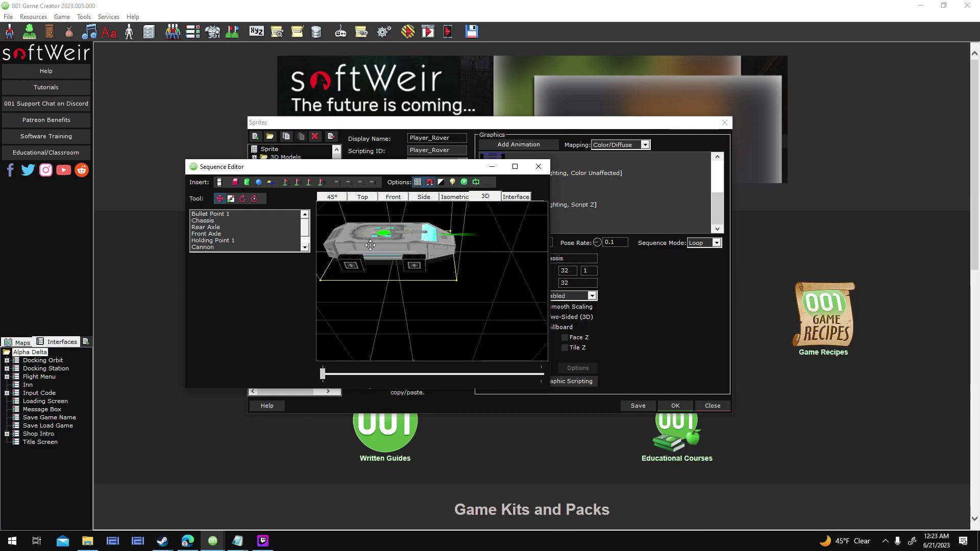
left_click(441, 183)
left_click_drag(484, 315, 460, 292)
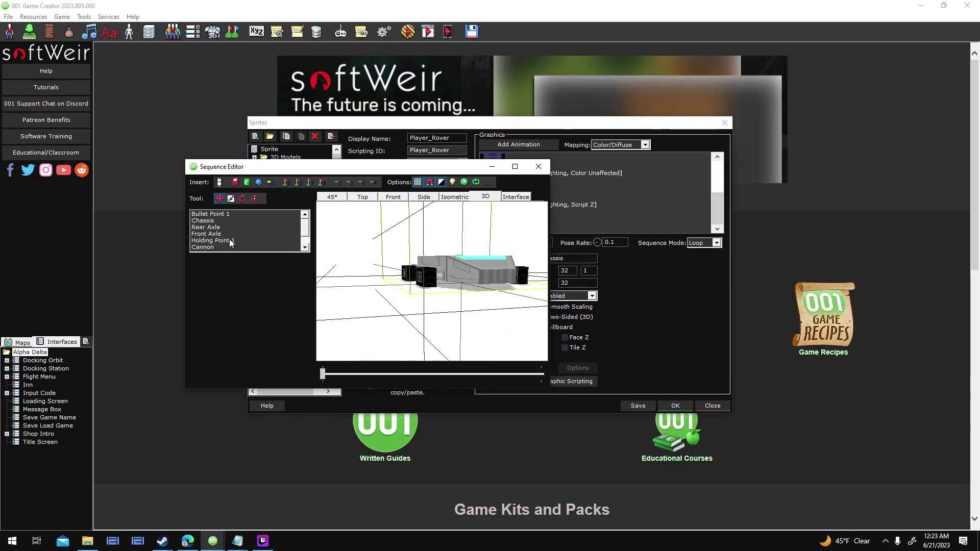
Step: Select the rover's Shadow node in the Sequence Editor and examine its transparency and position beneath the chassis
scroll(296, 239, "down", 1)
left_click(250, 241)
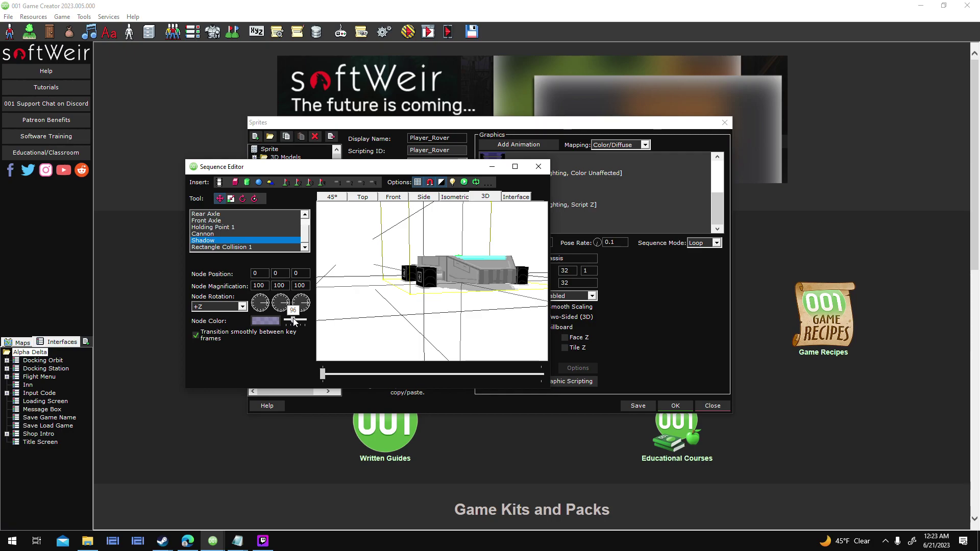
left_click_drag(409, 304, 444, 322)
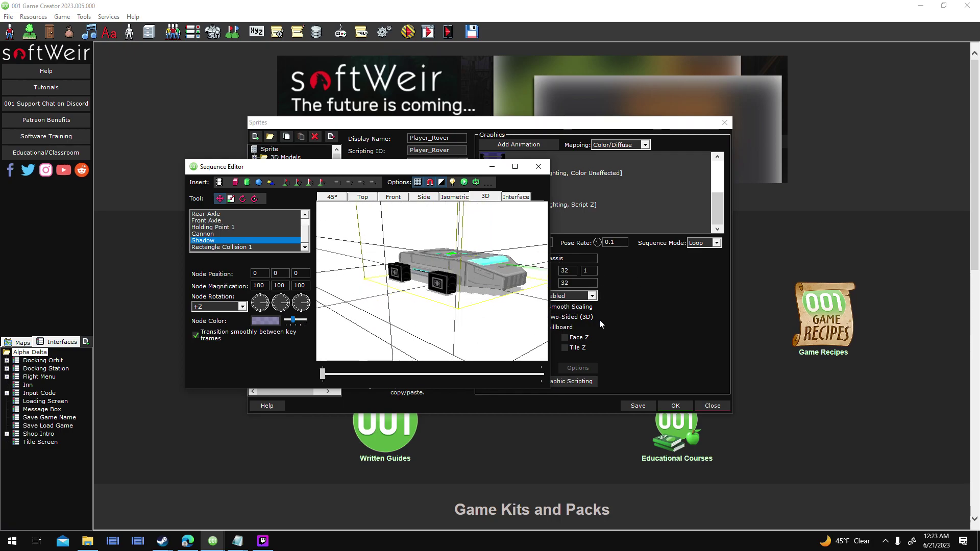
Step: Inspect the Shadow graphic's silhouette in the Graphic Editor at x16 zoom, and close it and the Sequence Editor
left_click_drag(453, 168, 391, 169)
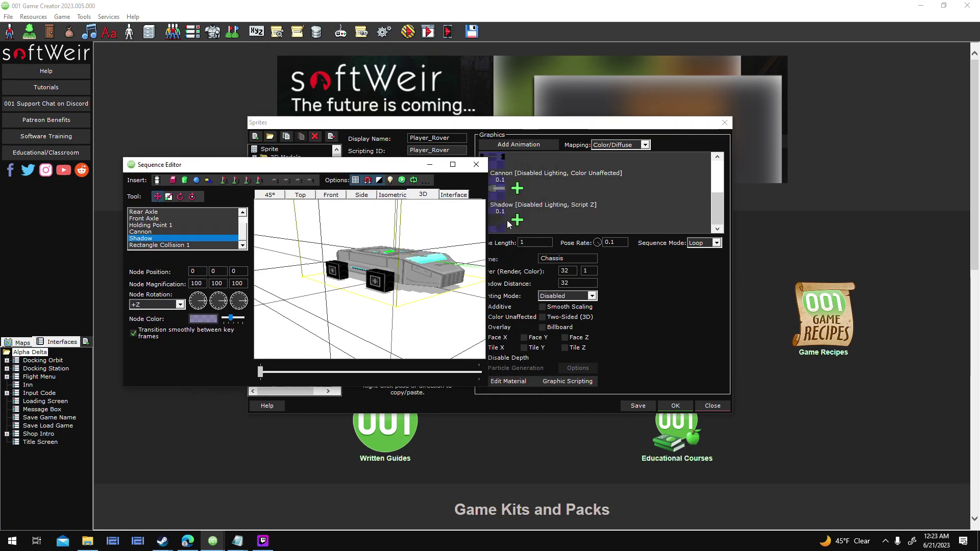
left_click(498, 219)
right_click(498, 219)
left_click(535, 254)
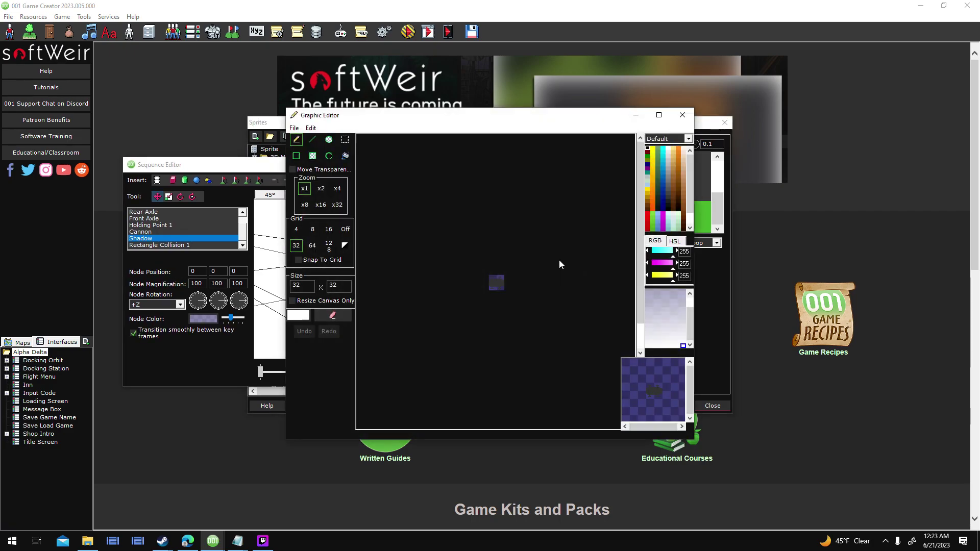
scroll(561, 260, "up", 1)
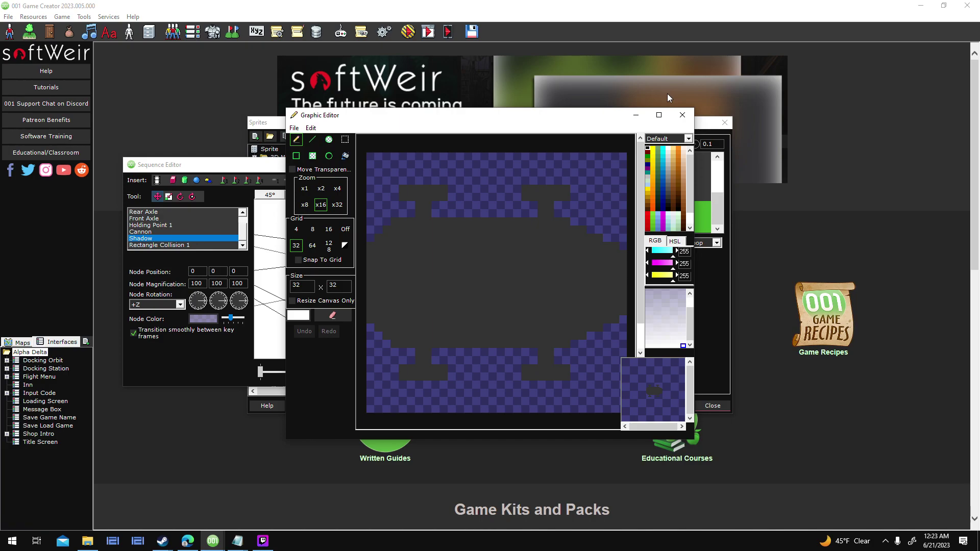
left_click(682, 117)
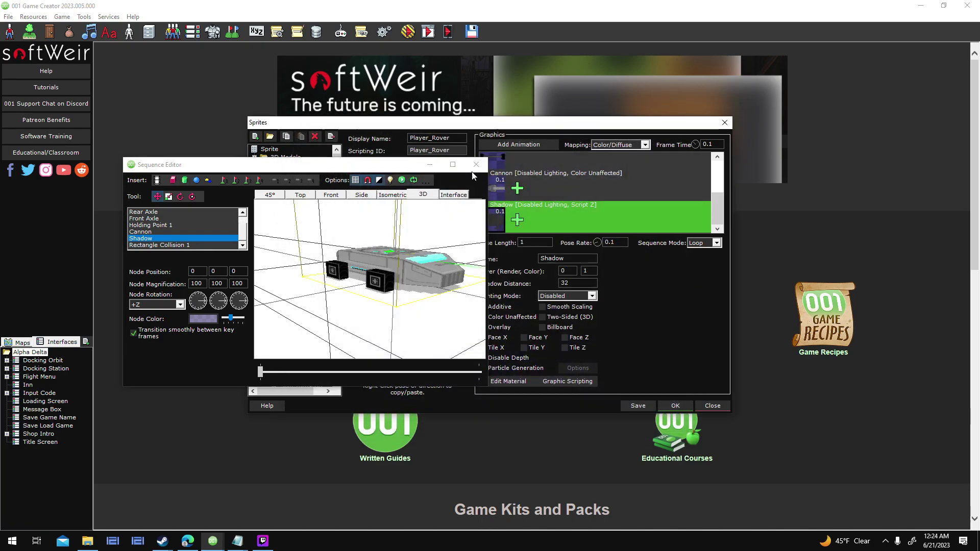
left_click(477, 164)
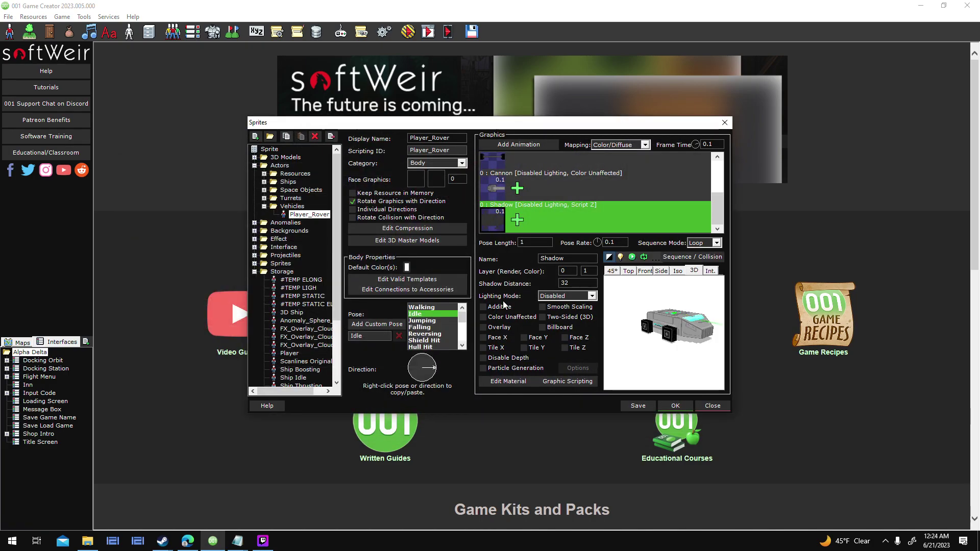
Step: Reopen the Sequence Editor to look at the shadow under the rover once more, and close it
left_click(694, 306)
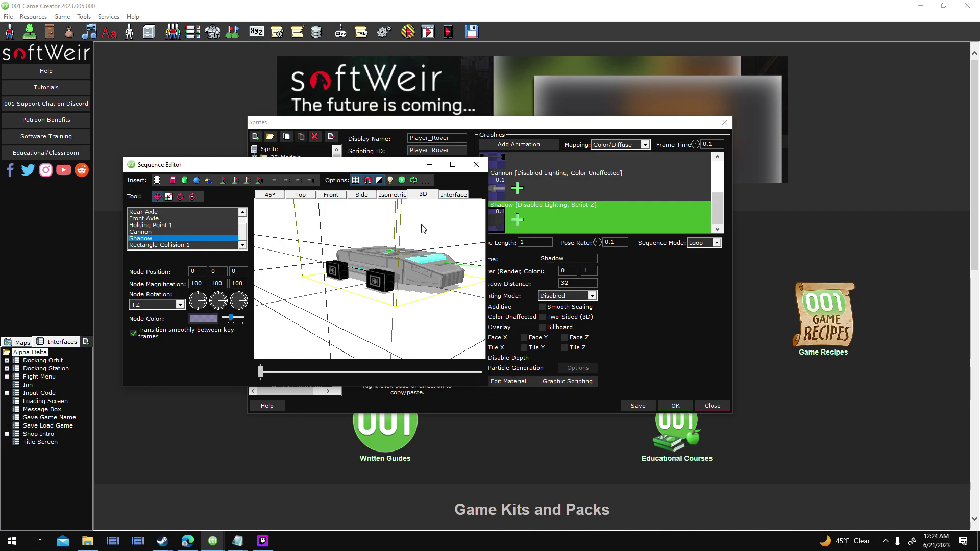
left_click_drag(406, 170, 380, 162)
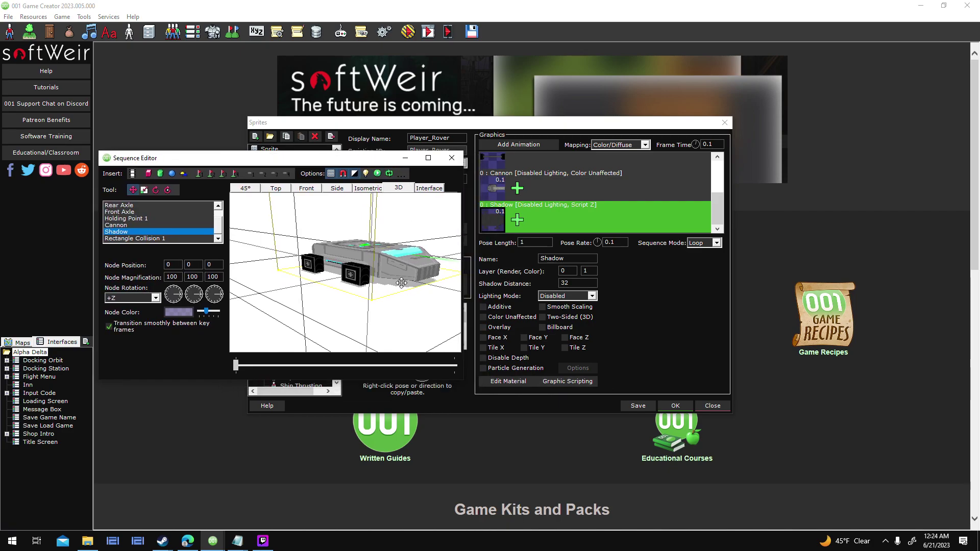
left_click(451, 160)
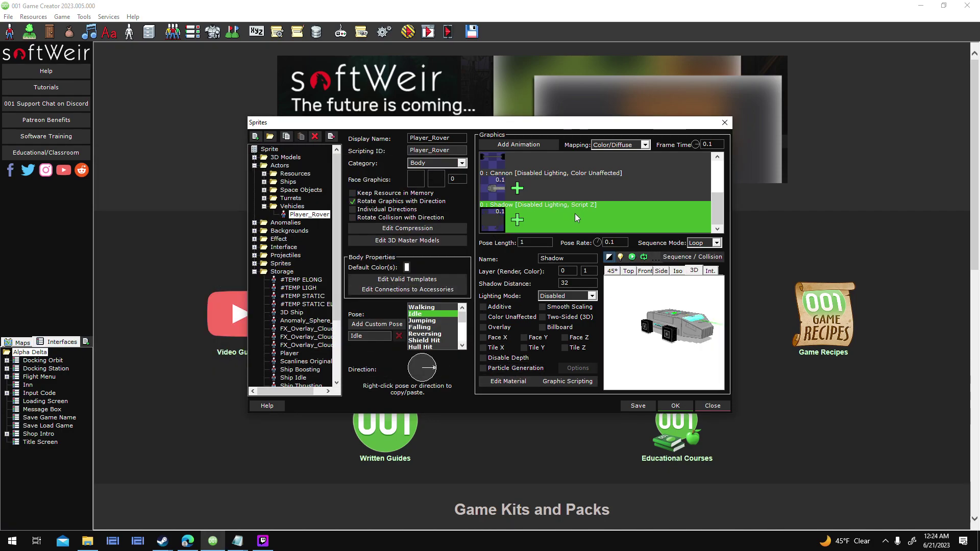
Step: Open the Shadow graphic's scripting and highlight the Retrieve Position Z expression to read it through to its end
left_click(579, 381)
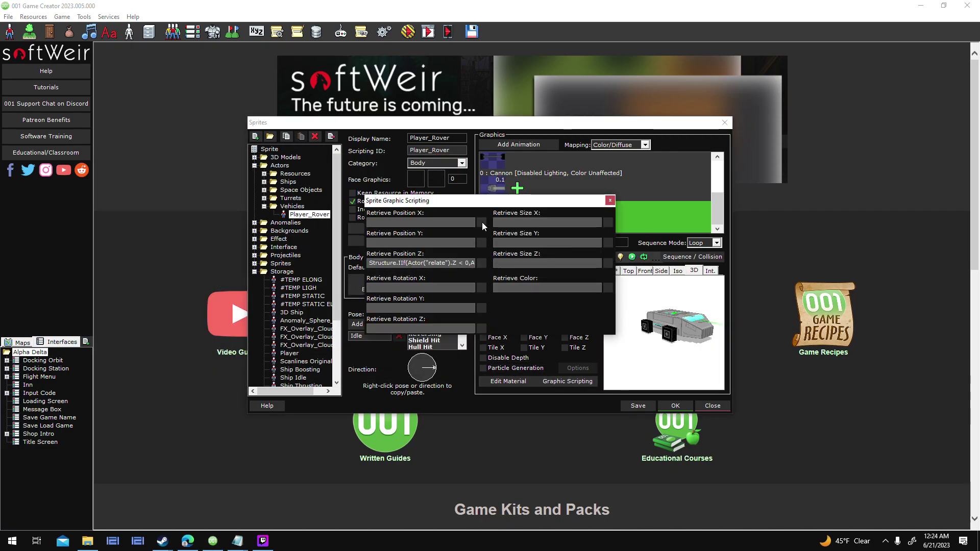
left_click(443, 263)
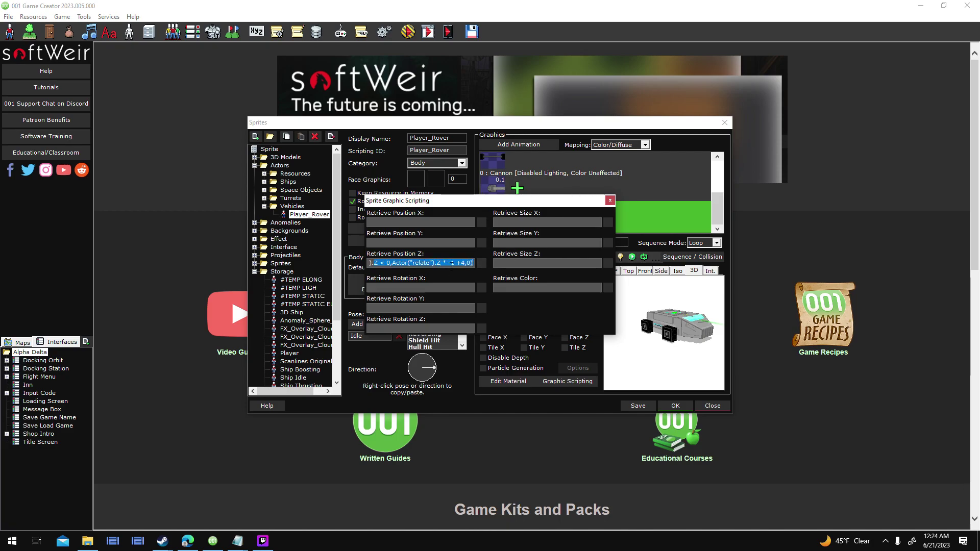
Step: Copy the Shadow graphic's whole Retrieve Position Z expression and paste it on an empty line below the task list in To Do.txt in Notepad
left_click_drag(474, 263, 302, 255)
key("ctrl+c")
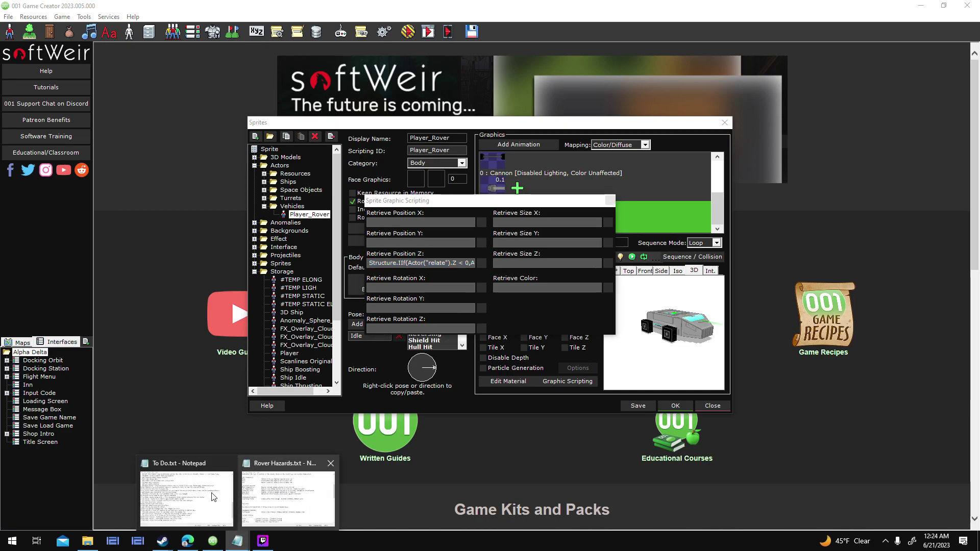
left_click(214, 494)
scroll(467, 401, "down", 2)
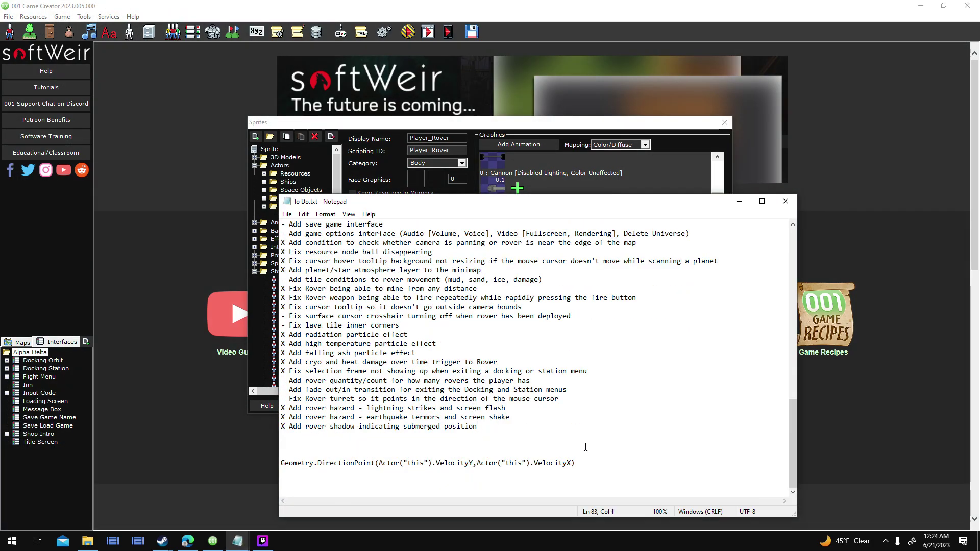
key("Return")
key("Return")
key("Return")
key("Return")
key("Return")
key("Return")
key("Return")
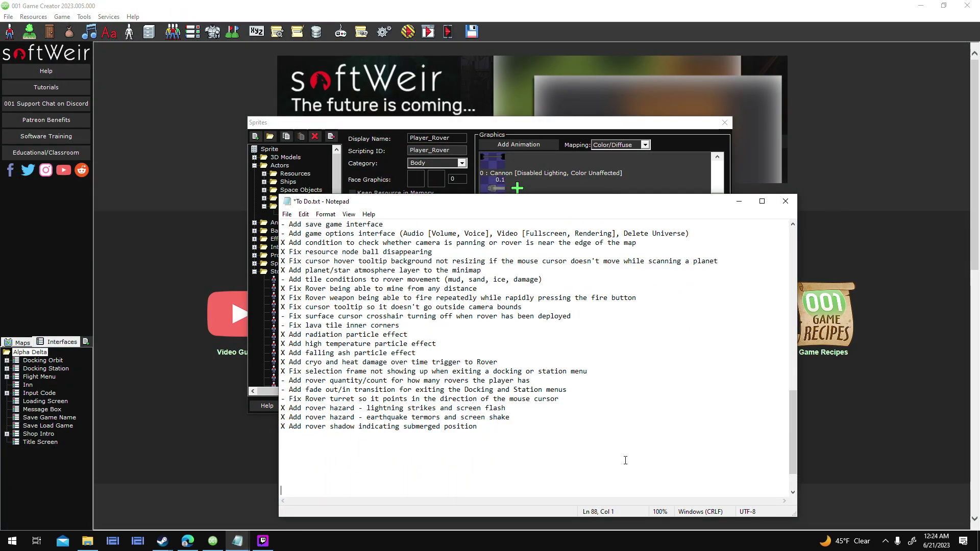
left_click(626, 460)
key("ctrl+v")
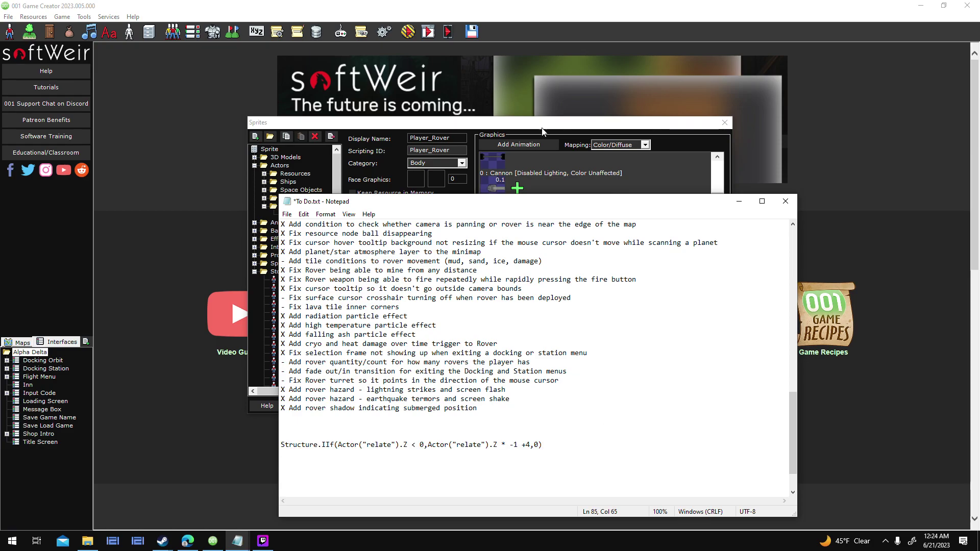
Step: Arrange the To Do.txt and Sprite Graphic Scripting windows to compare the pasted expression with the Retrieve Position Z entry
left_click_drag(529, 201, 271, 140)
left_click_drag(582, 202, 776, 199)
mouse_move(238, 539)
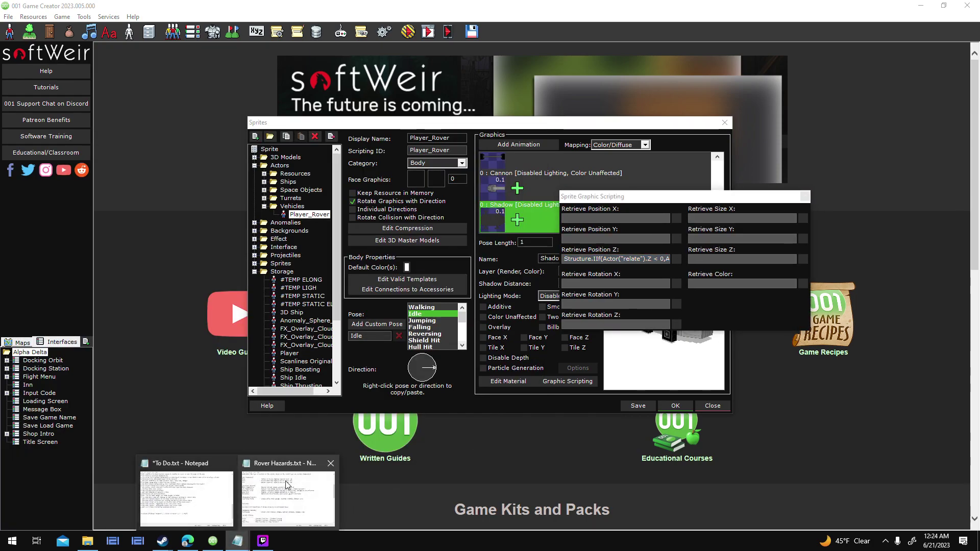
left_click(229, 471)
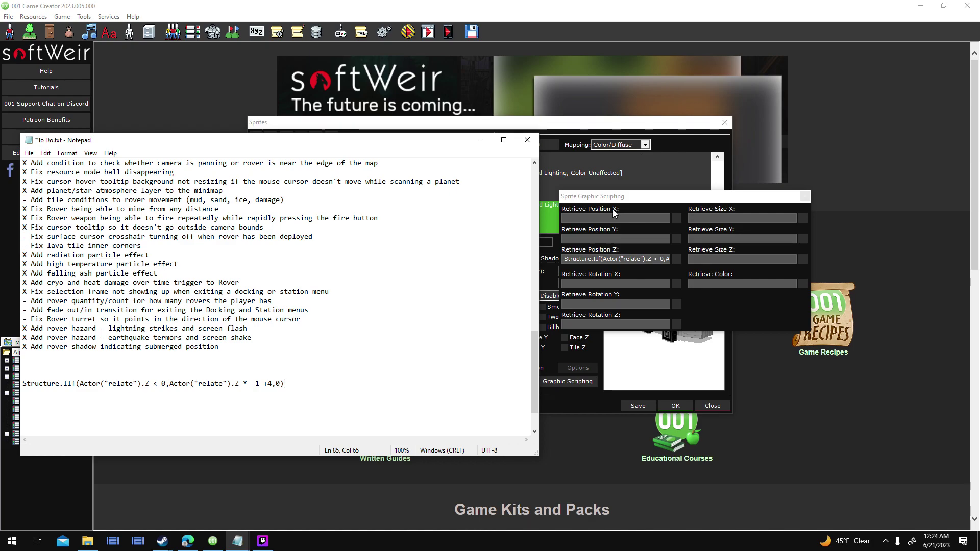
left_click_drag(450, 140, 413, 374)
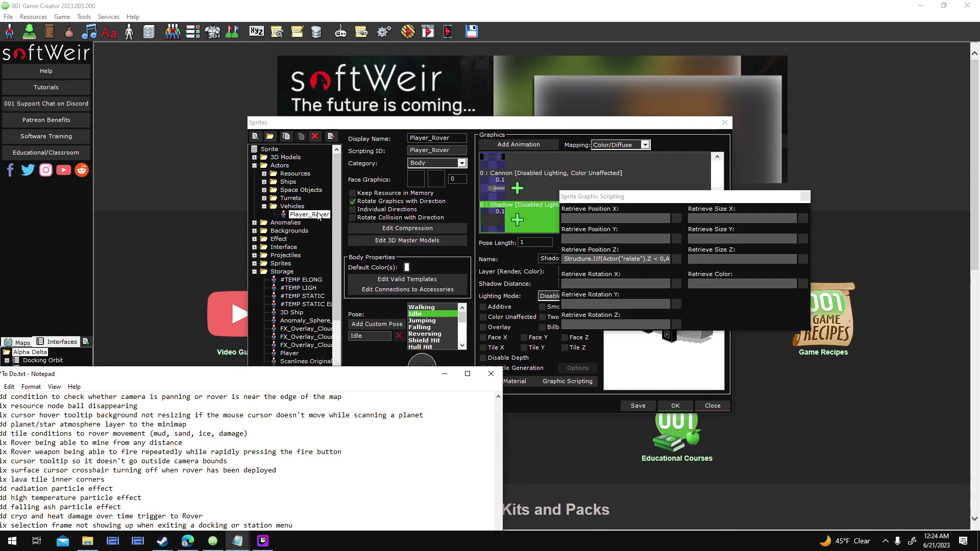
Step: Highlight the "relate" actor reference in the Retrieve Position Z expression to examine it
left_click(624, 260)
left_click_drag(624, 260, 640, 259)
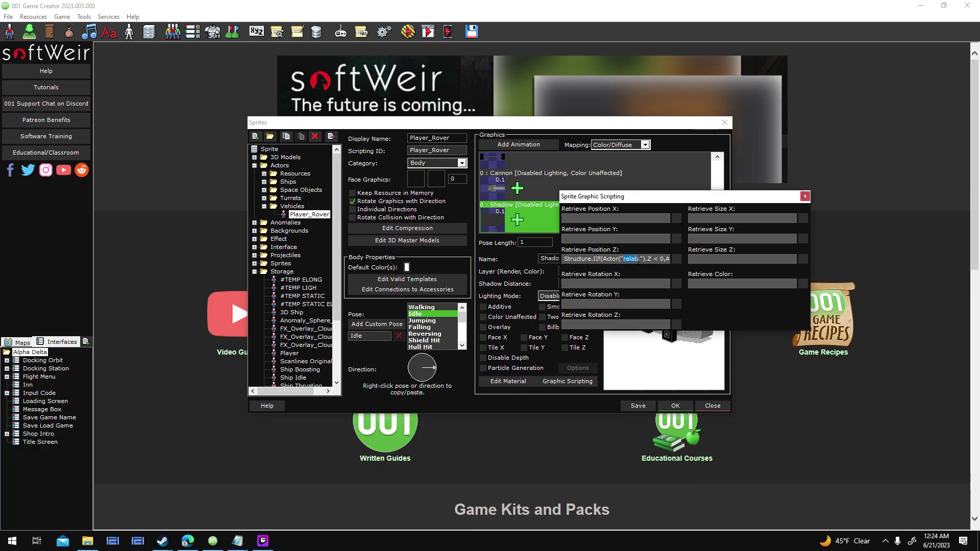
double_click(642, 260)
left_click_drag(644, 260, 625, 261)
left_click(641, 260)
left_click_drag(639, 258, 623, 259)
Step: Read through the rest of the Retrieve Position Z expression, highlight its -1 multiplier and the 4 offset, and close the scripting window
left_click(653, 260)
key("Right")
key("Right")
key("Right")
key("Right")
key("Right")
key("Right")
key("Right")
key("Right")
key("Right")
key("Right")
key("Right")
key("Right")
key("Right")
key("Right")
key("Right")
key("Right")
key("Right")
key("Right")
key("Right")
key("Right")
key("Right")
key("Right")
key("Right")
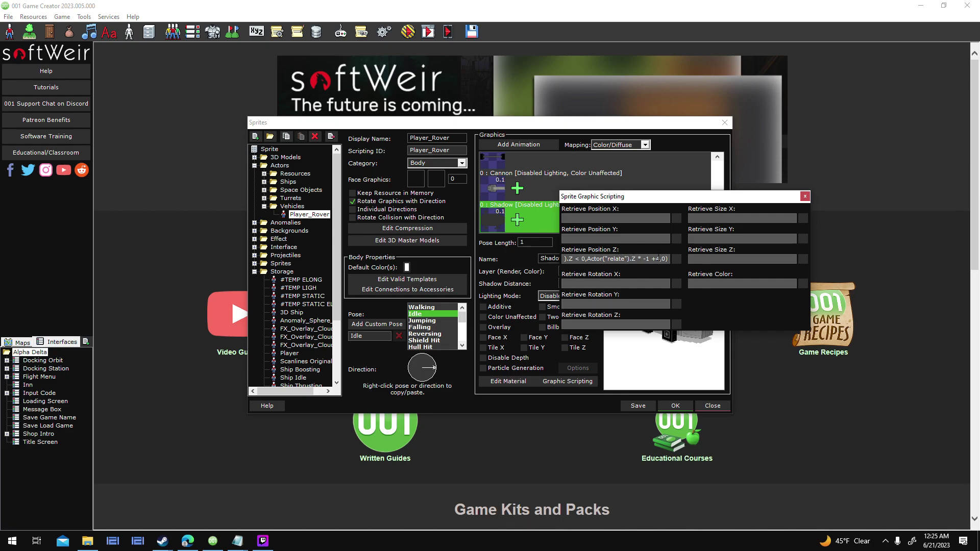
left_click_drag(644, 259, 660, 258)
key("Left")
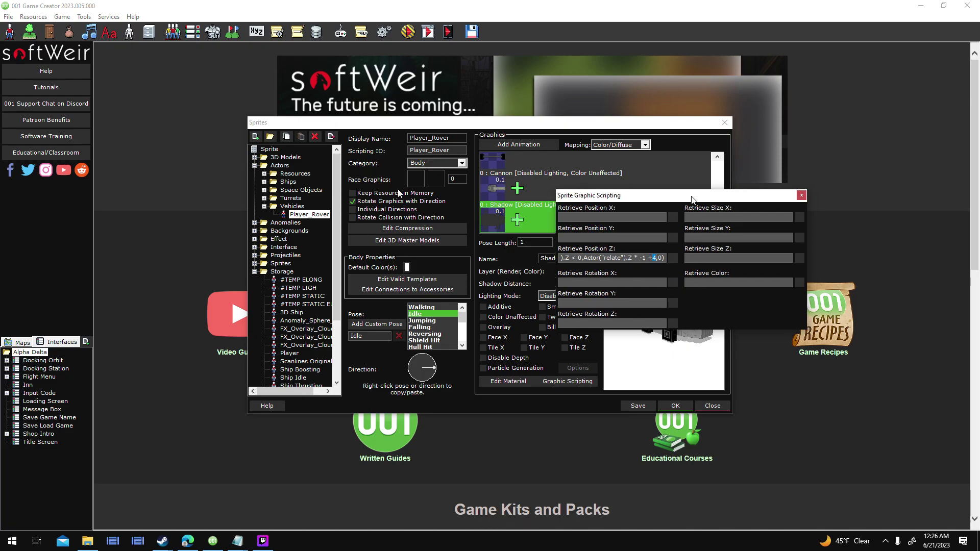
left_click_drag(703, 199, 378, 190)
left_click(481, 187)
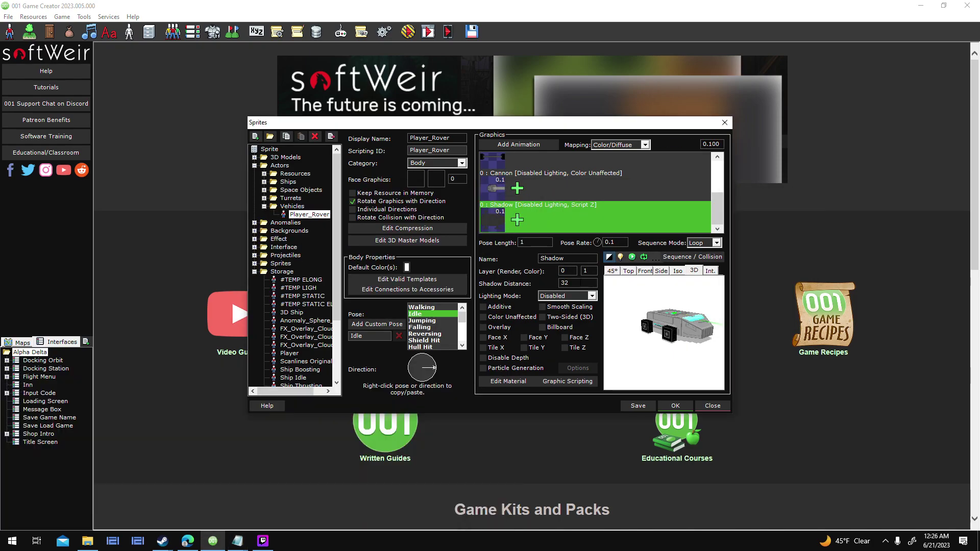
Step: Open the Sequence Editor to view the shadow under the rover, and close it along with the Sprites dialog
double_click(705, 335)
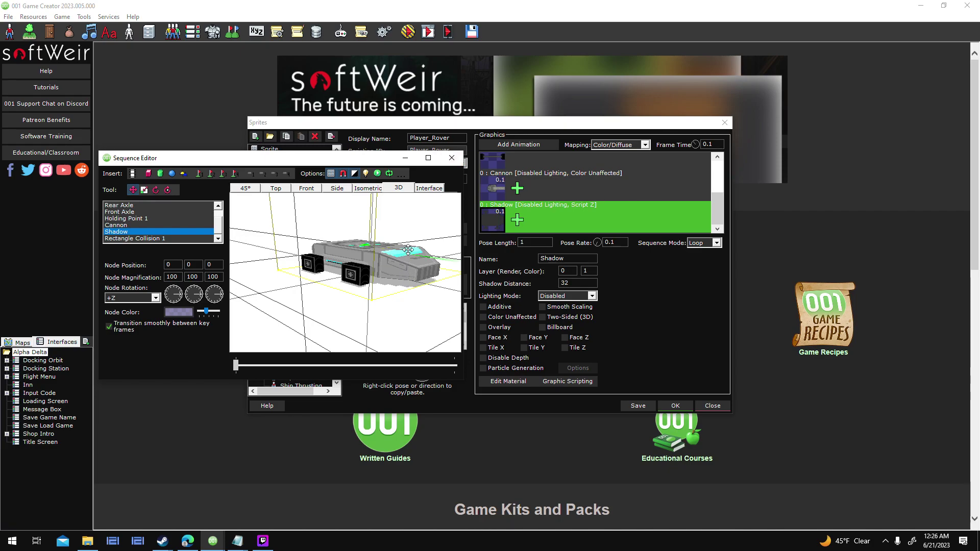
left_click(452, 159)
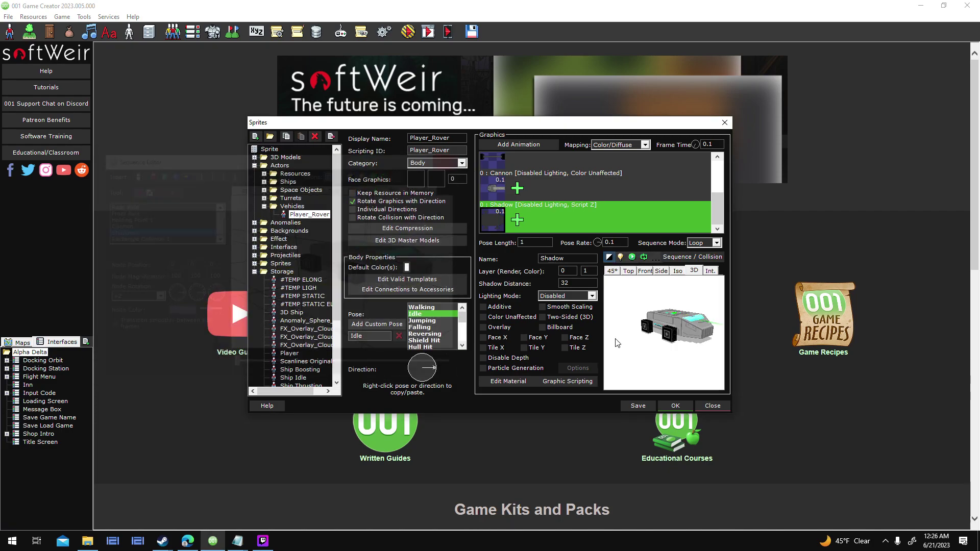
left_click(677, 406)
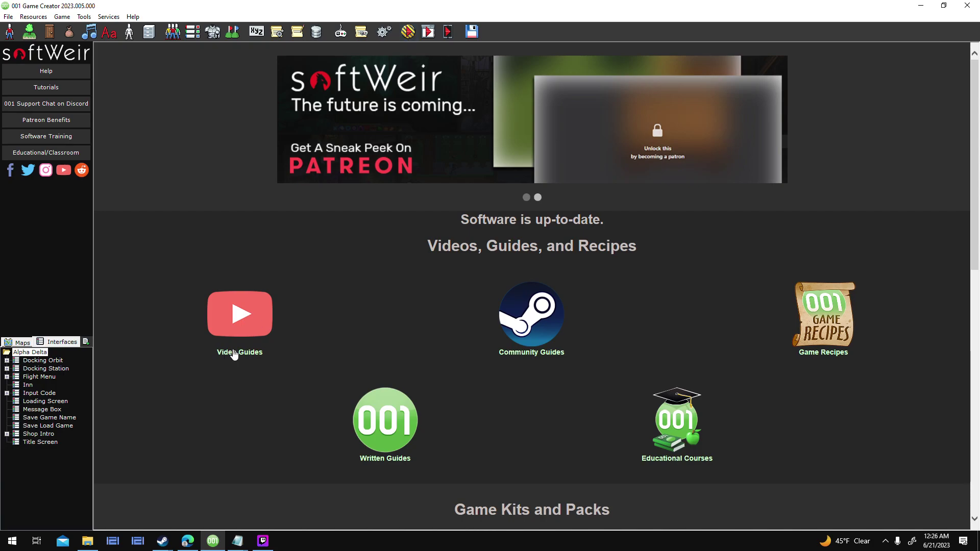
Step: Launch a test of the game with the existing testing options and start a new game
left_click(407, 32)
left_click(572, 342)
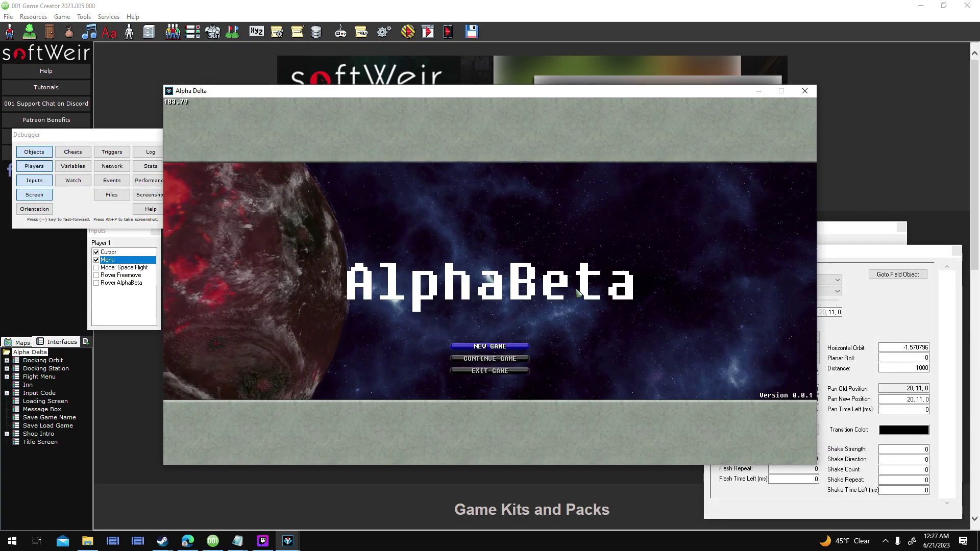
left_click(490, 347)
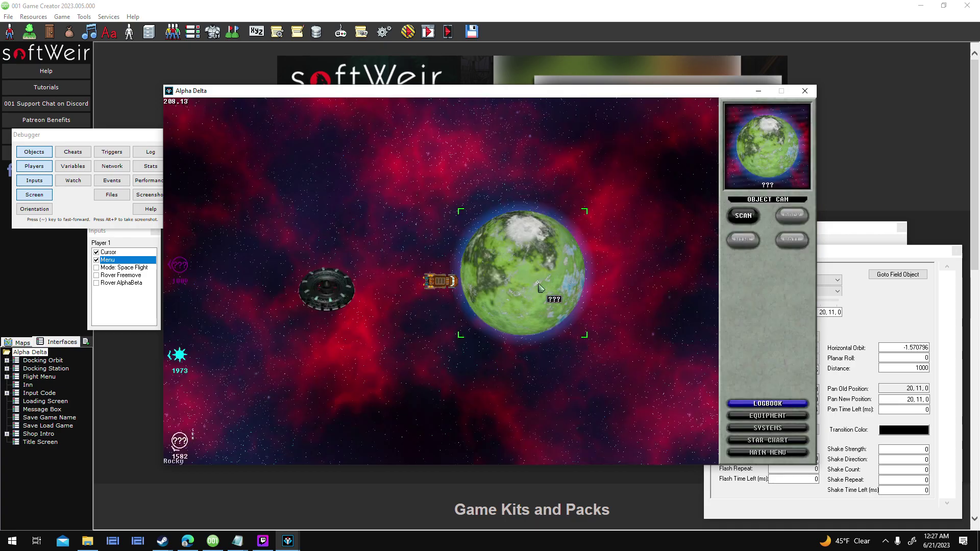
Step: Scan and dock with the green planet, and drive the rover into deep water to examine its submerged shadow
left_click(742, 222)
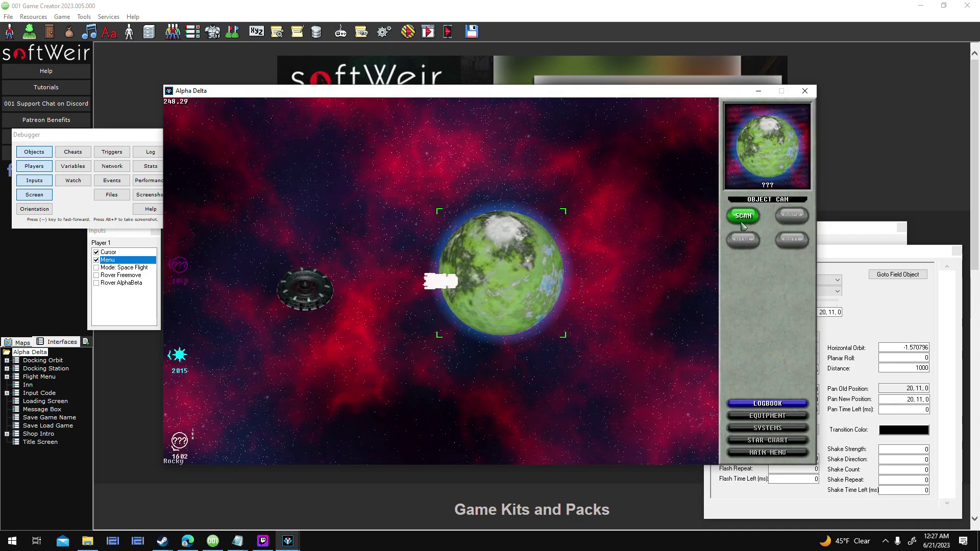
left_click(802, 221)
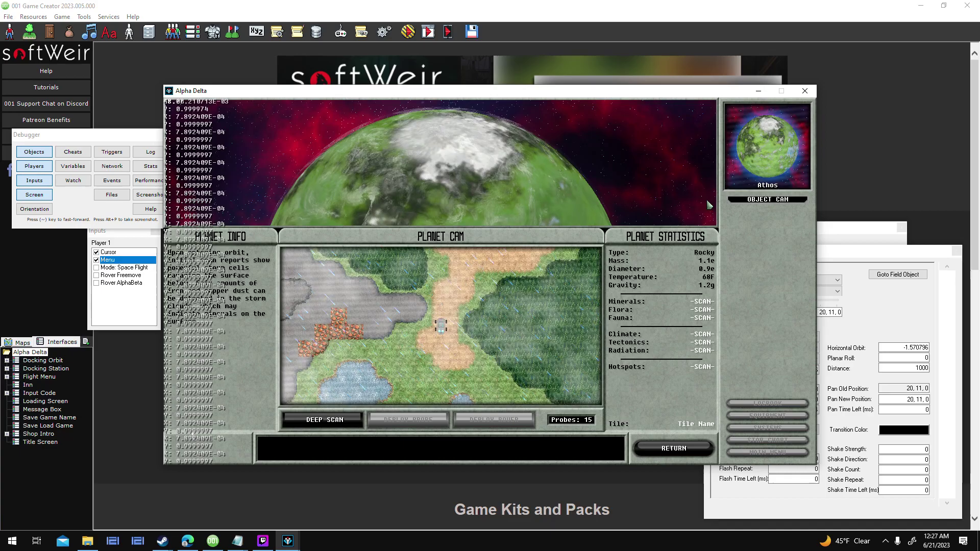
key("Right")
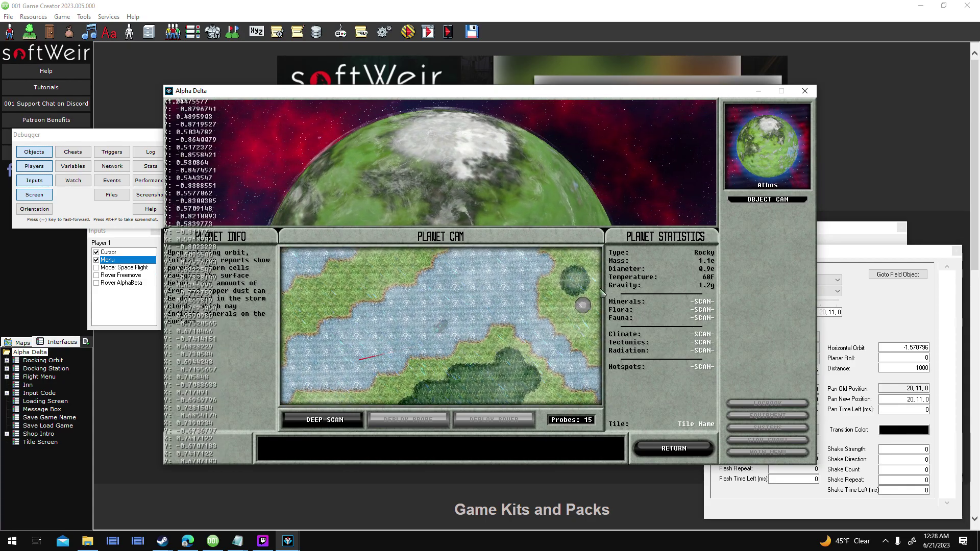
Step: Close the running Alpha Delta test game and its debugger windows
left_click(806, 90)
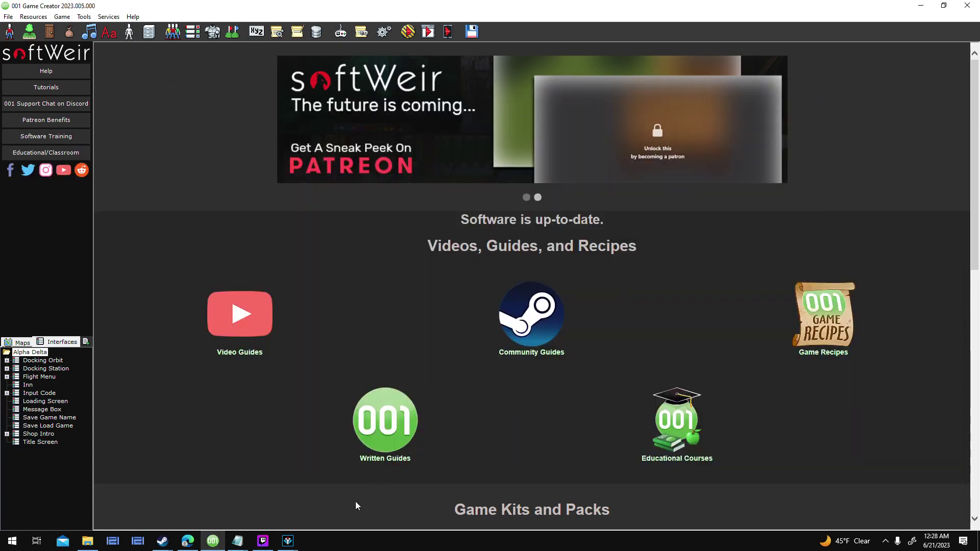
mouse_move(289, 541)
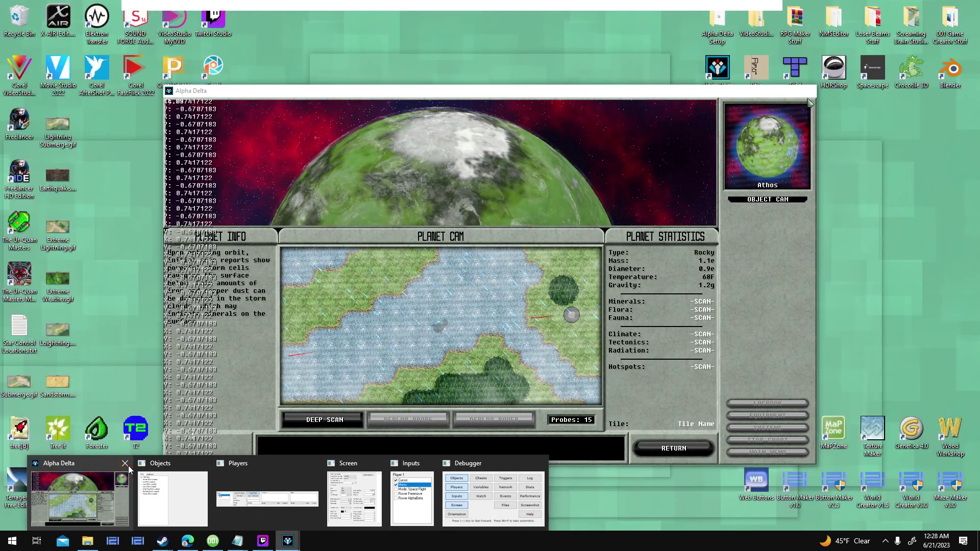
left_click(125, 464)
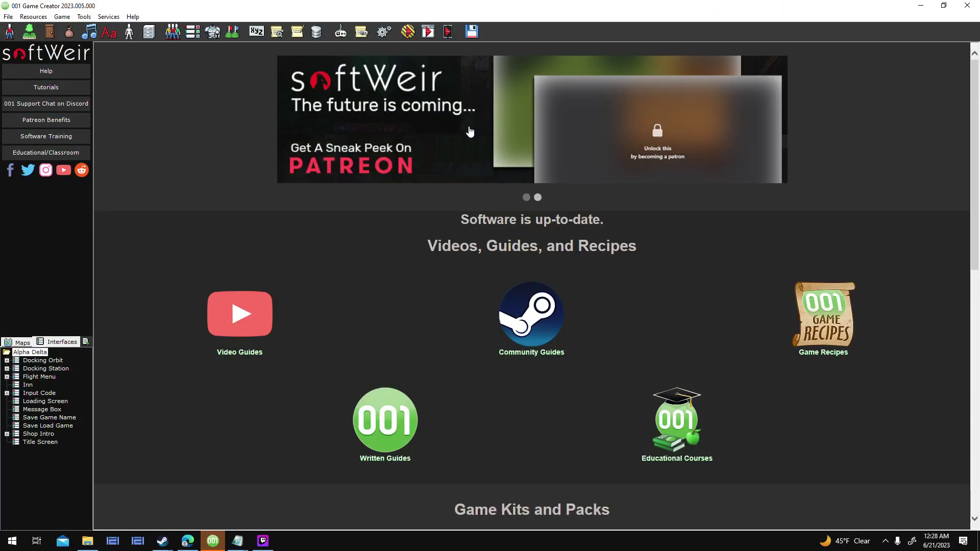
Step: Open the Beam Turret actor template's base actor to review its behavior, sprite and triggers, and close the template windows
left_click(140, 37)
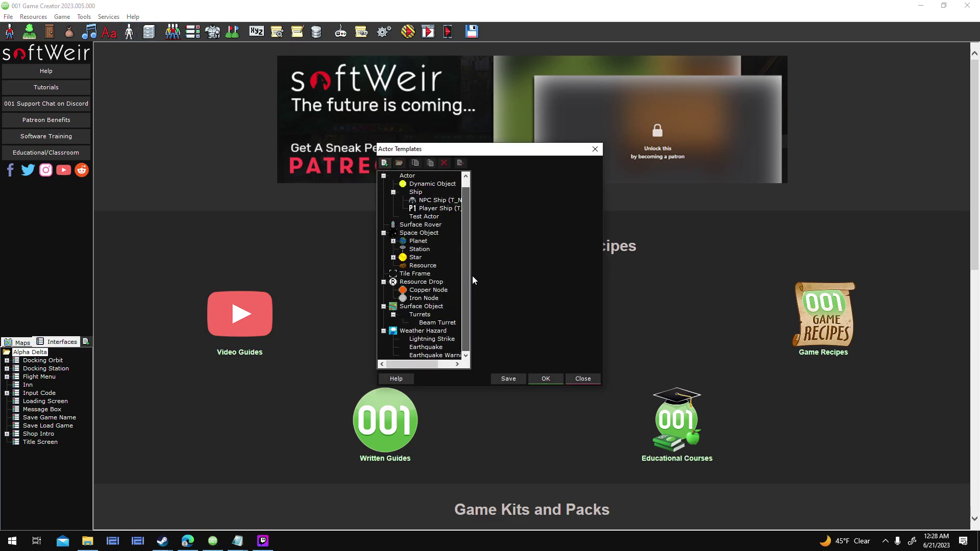
left_click(438, 323)
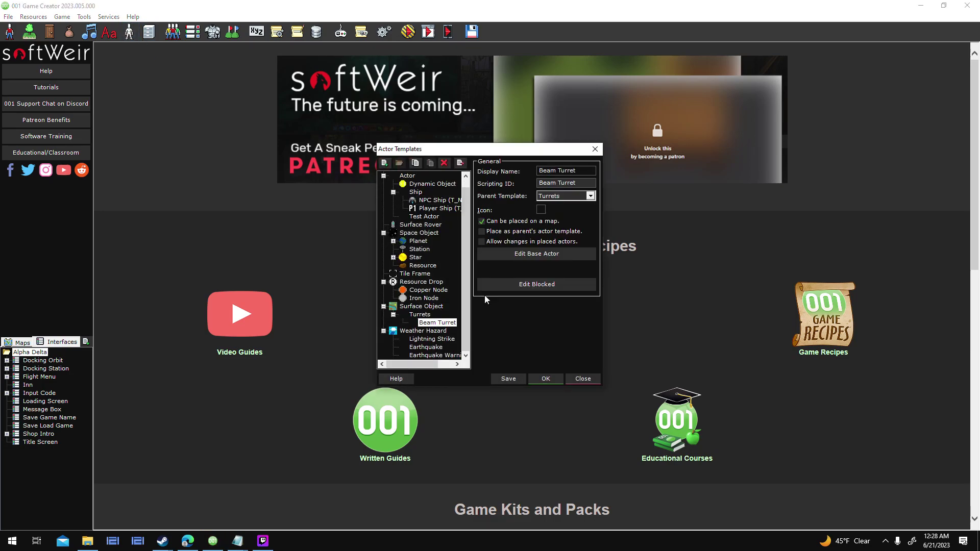
left_click(526, 251)
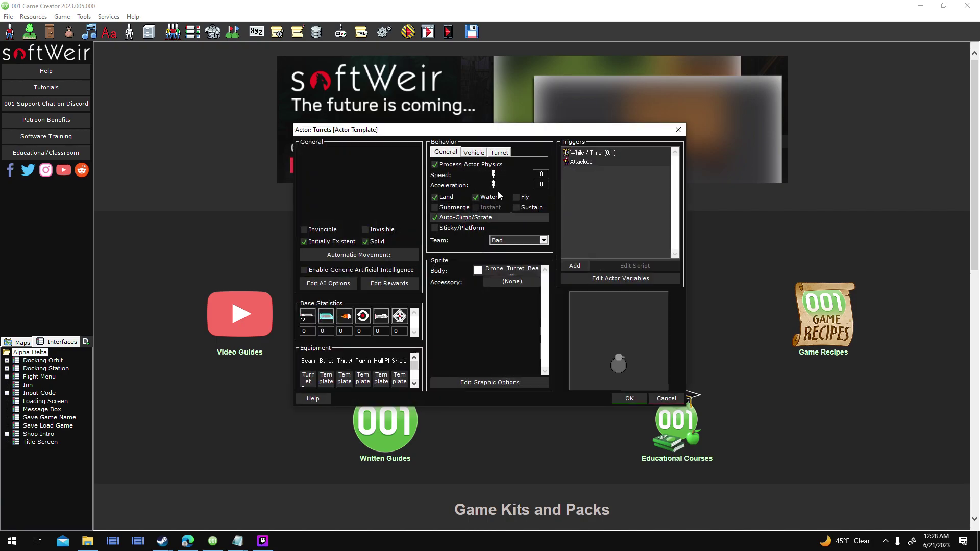
left_click_drag(488, 131, 552, 160)
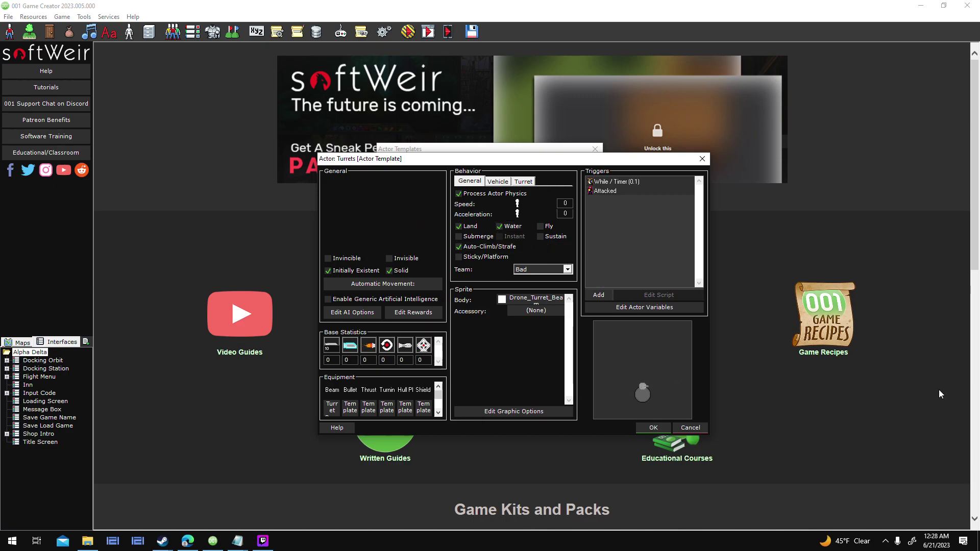
left_click(649, 426)
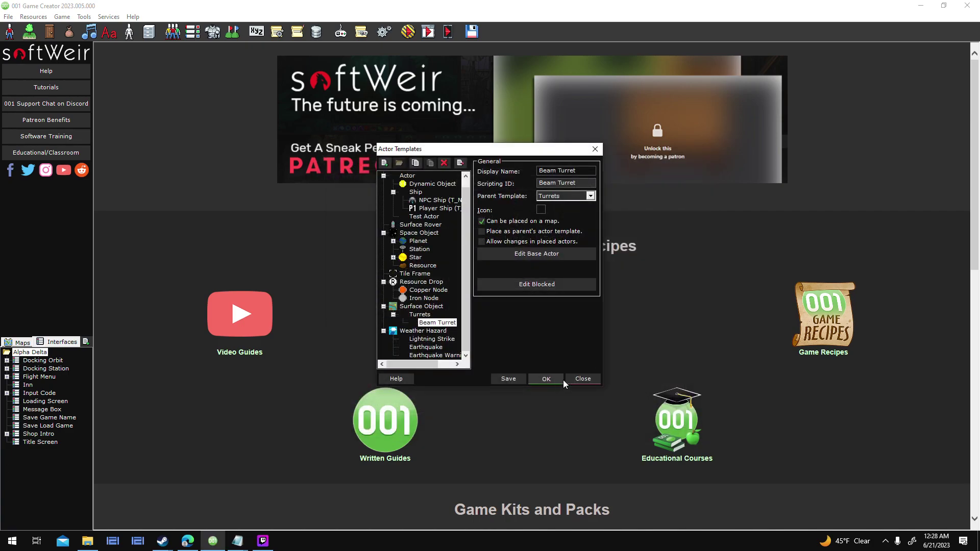
left_click(563, 380)
Step: Launch the test game again, and scan and dock with the green planet
left_click(408, 32)
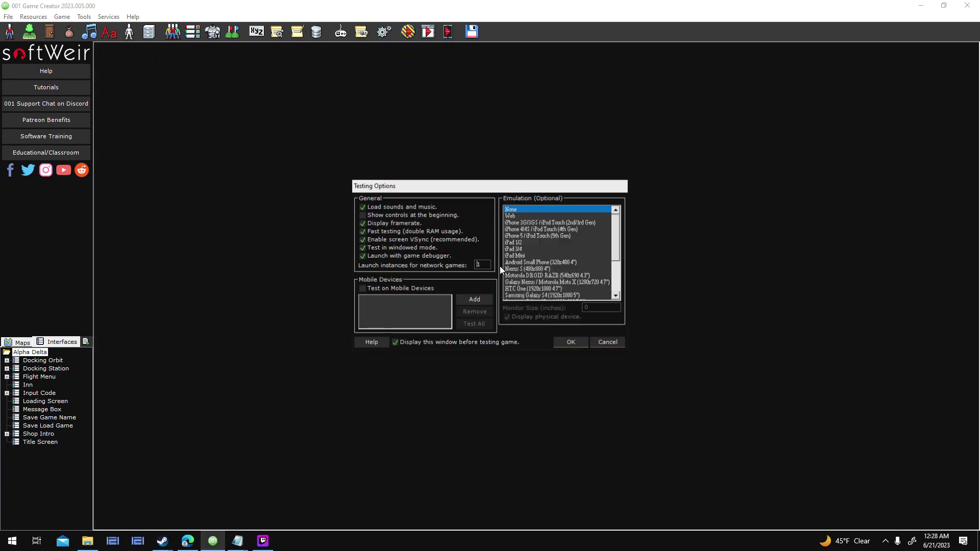
left_click(573, 341)
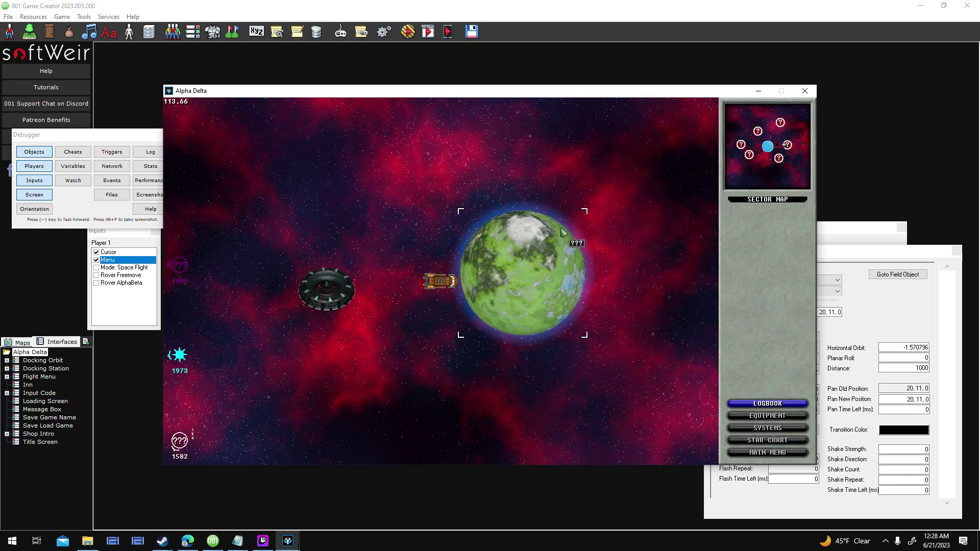
left_click(745, 217)
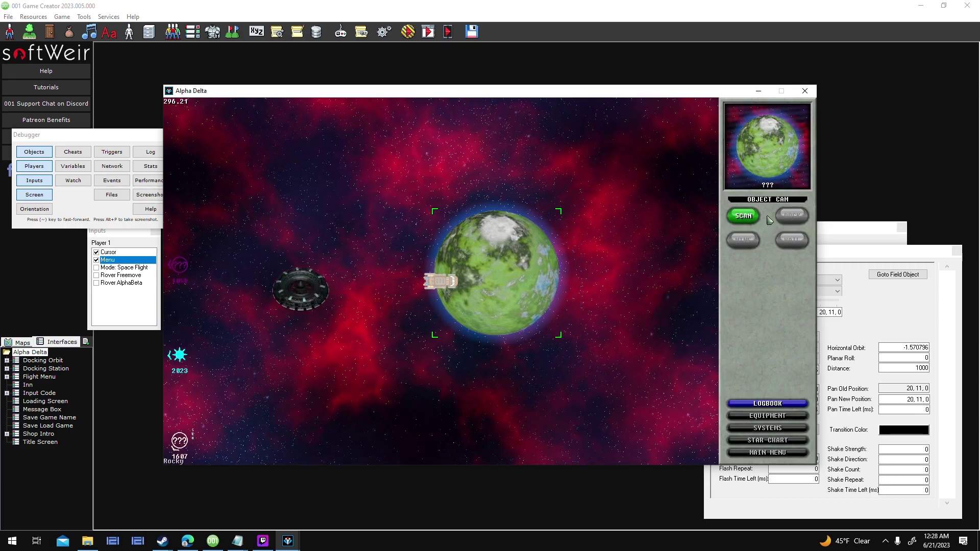
left_click(792, 217)
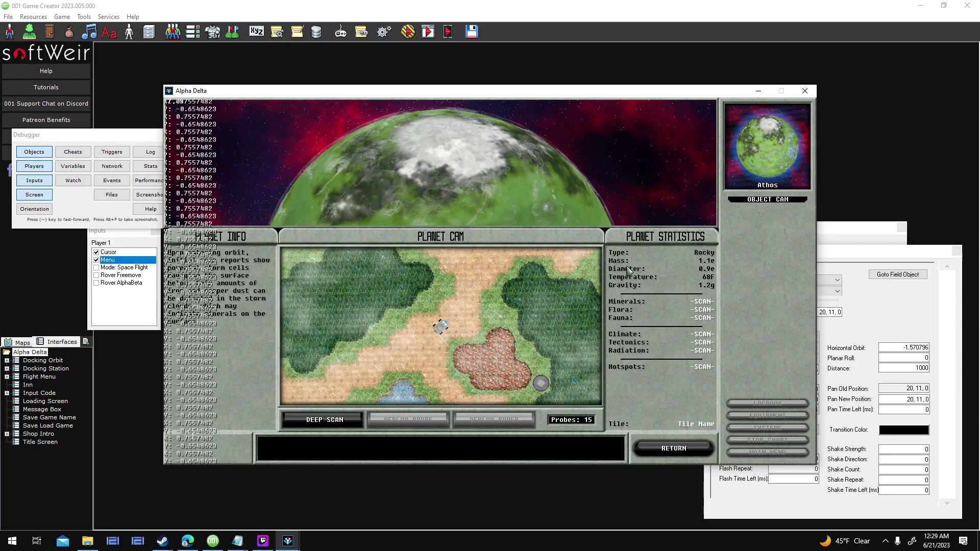
Step: Drive the rover along the sand paths and across the grass into the lake beside the turret
key("Left")
key("Right")
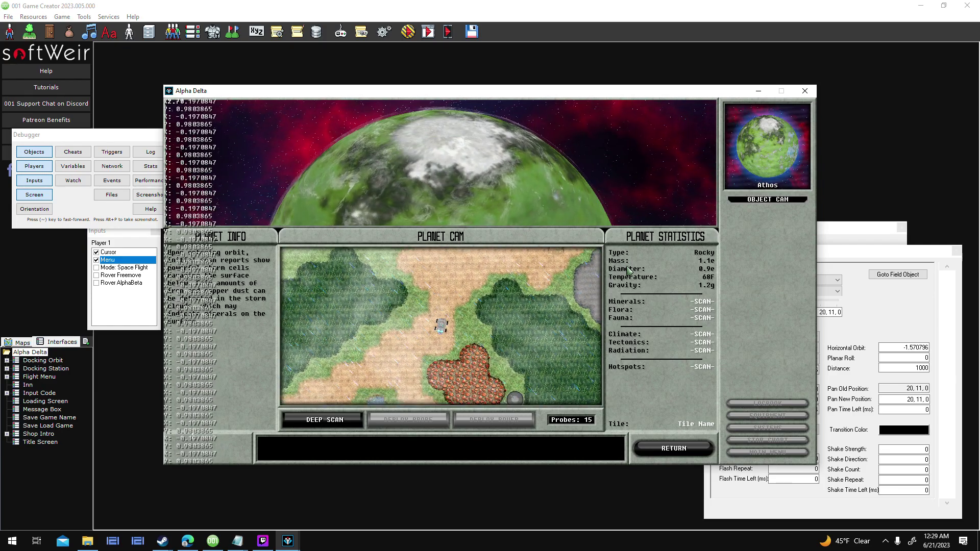
key("Left")
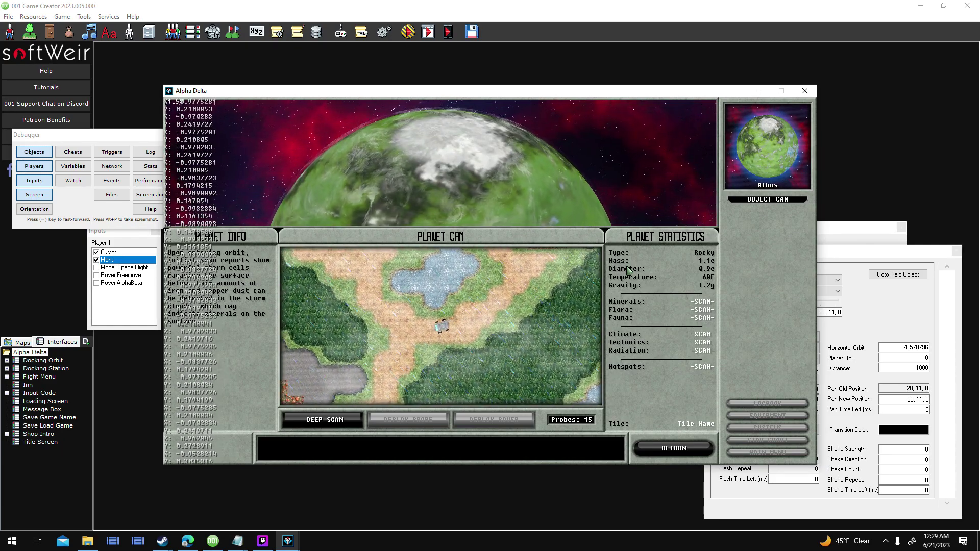
key("Left")
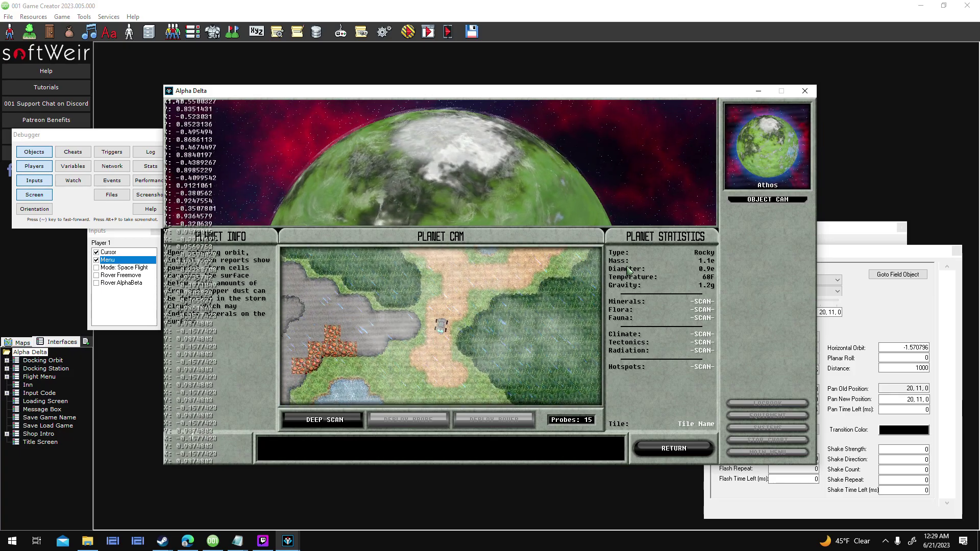
key("Left")
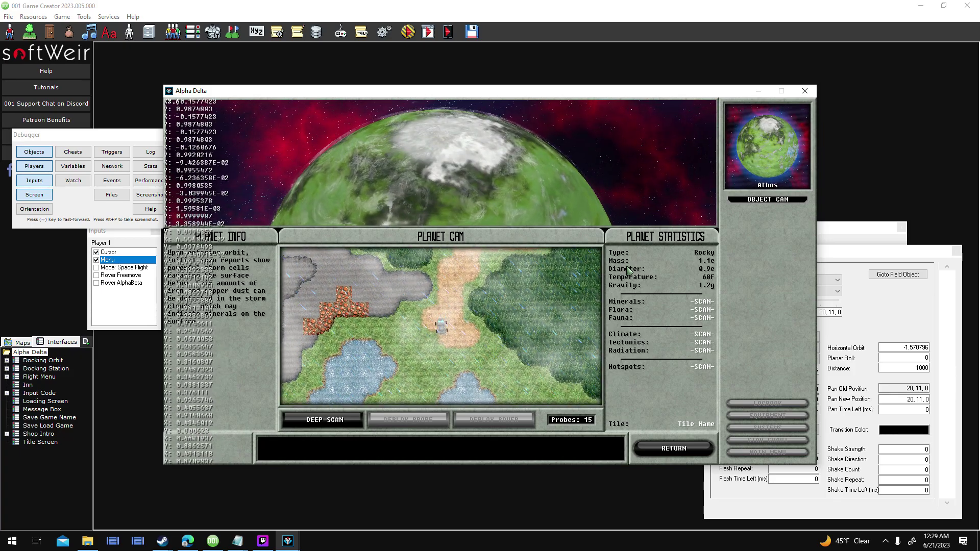
key("Left")
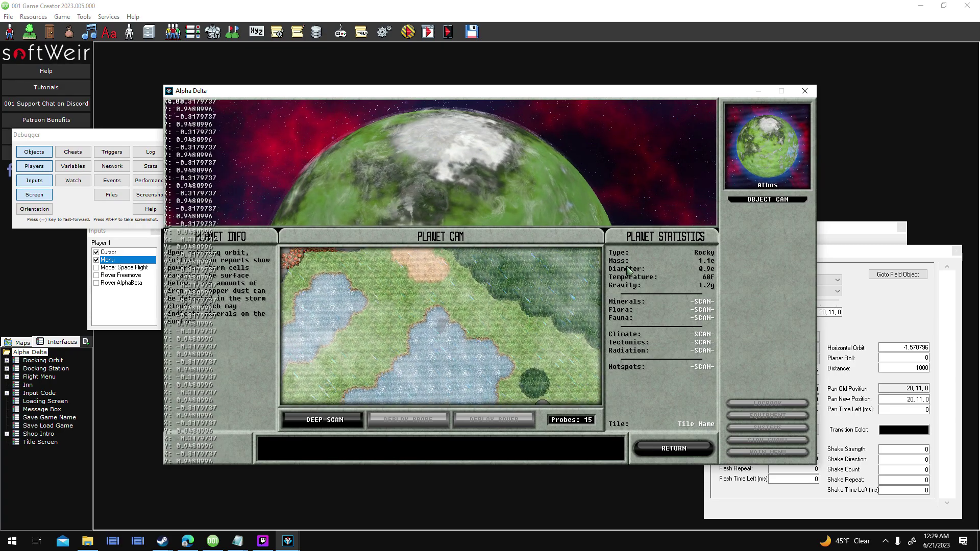
key("Right")
key("Left")
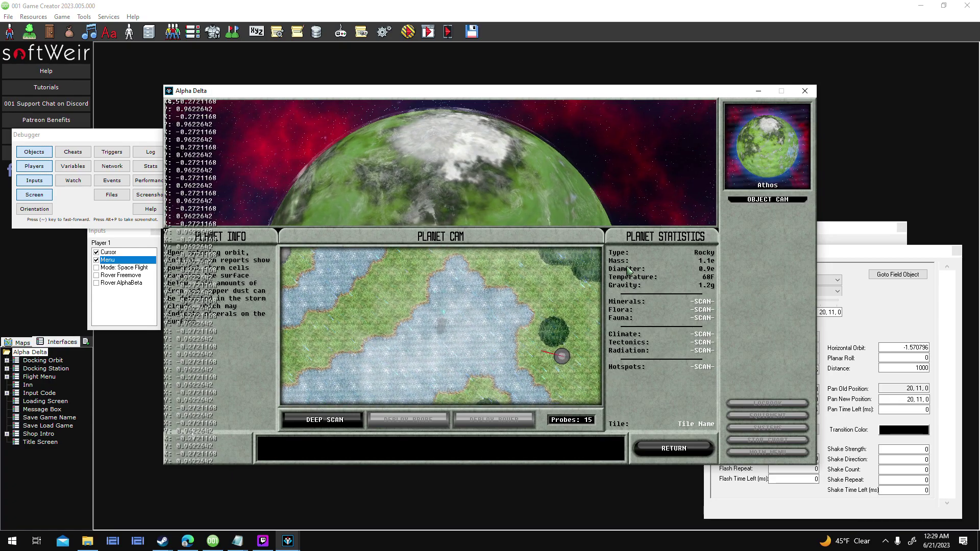
Step: Steer the submerged rover through the lake within the turret's firing range, and close the test game
key("Right")
key("Right")
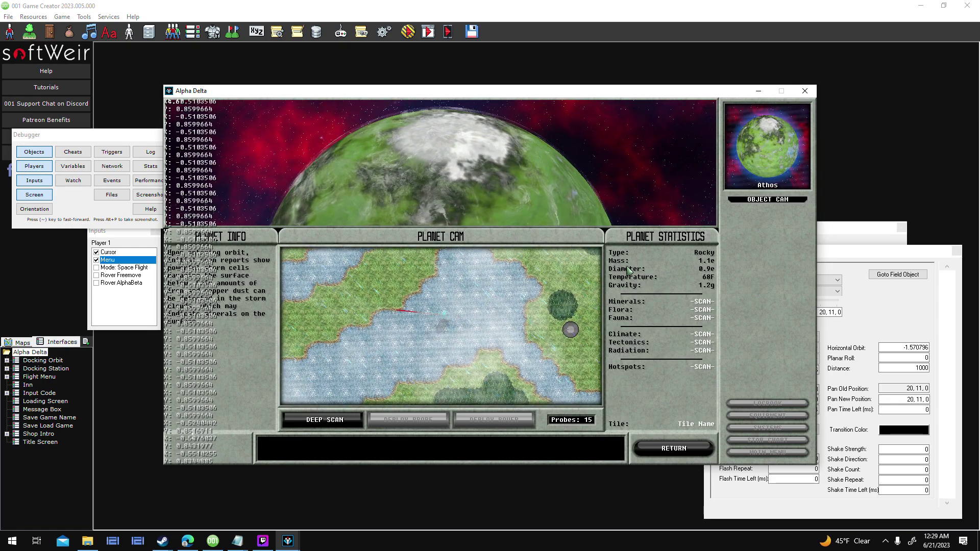
key("Right")
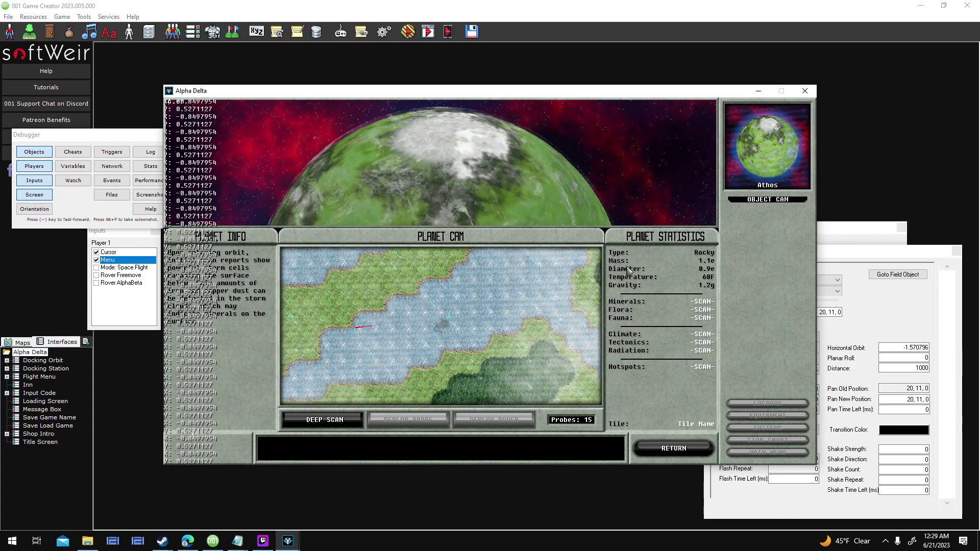
key("Right")
key("Right")
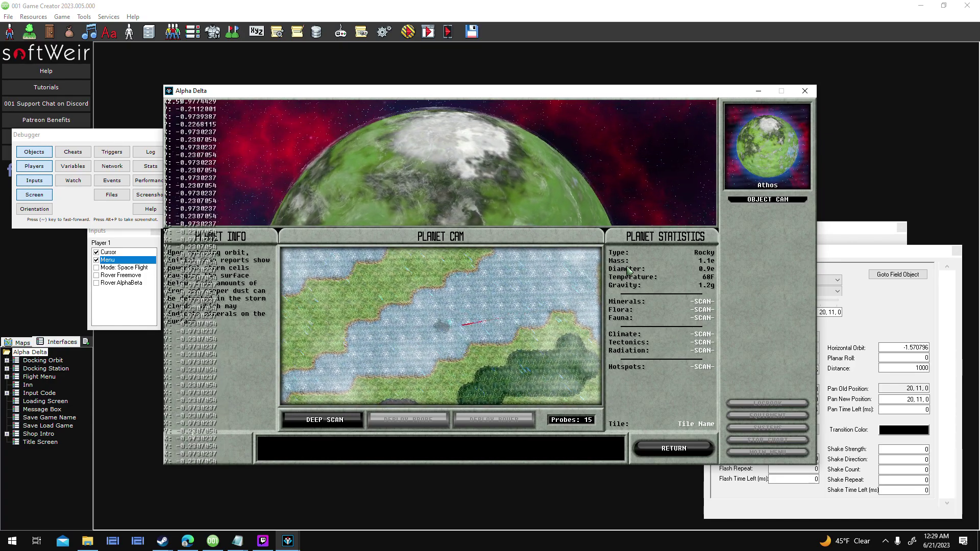
left_click(805, 91)
Step: Bring up the To Do.txt notes and review the rover, NPC ship and interface tasks listed there
left_click(238, 541)
left_click(186, 493)
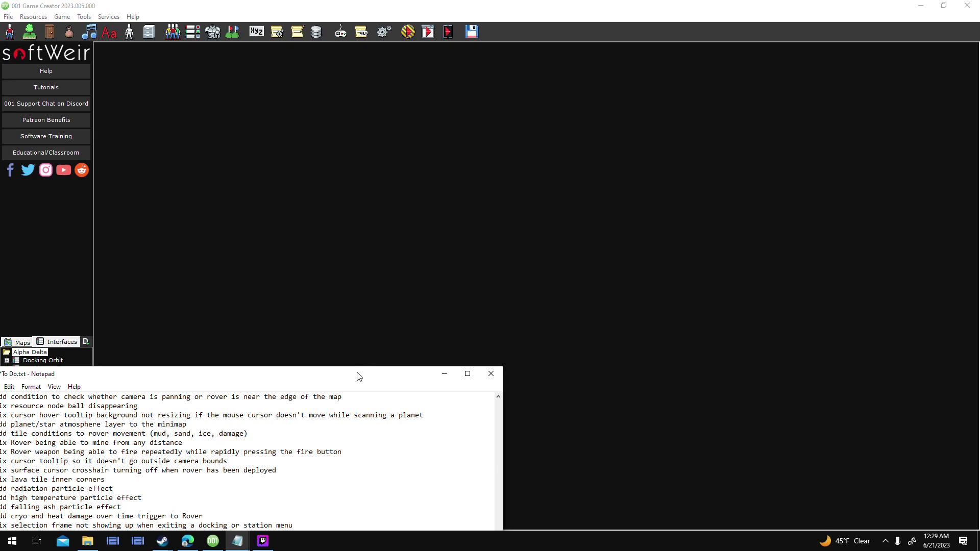
left_click_drag(359, 377, 727, 132)
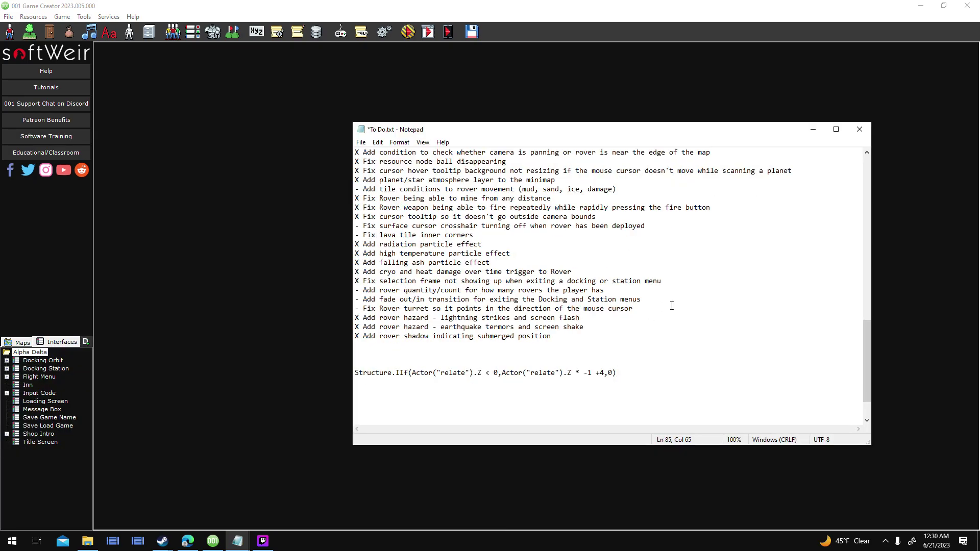
left_click_drag(863, 341, 862, 324)
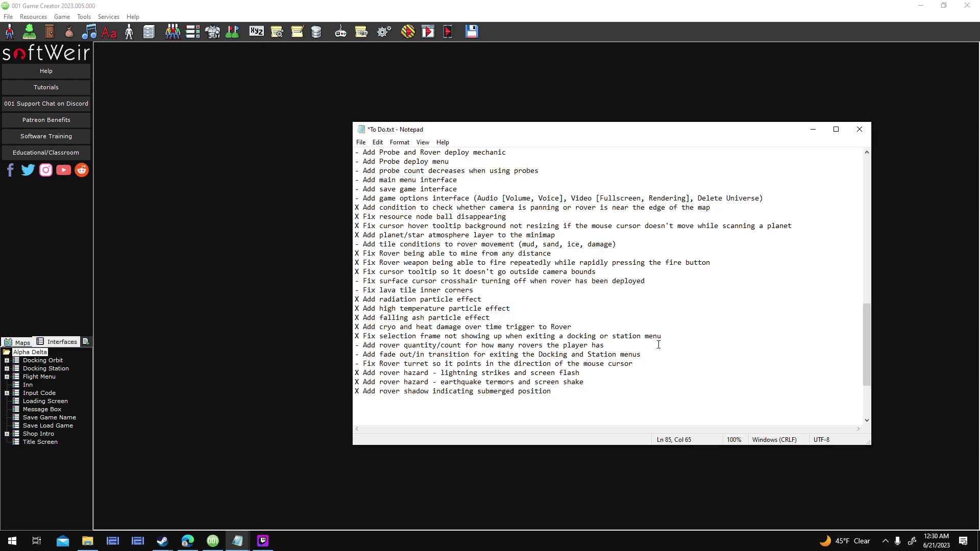
mouse_move(865, 310)
left_mouse_down()
mouse_move(869, 289)
mouse_move(868, 312)
left_mouse_up()
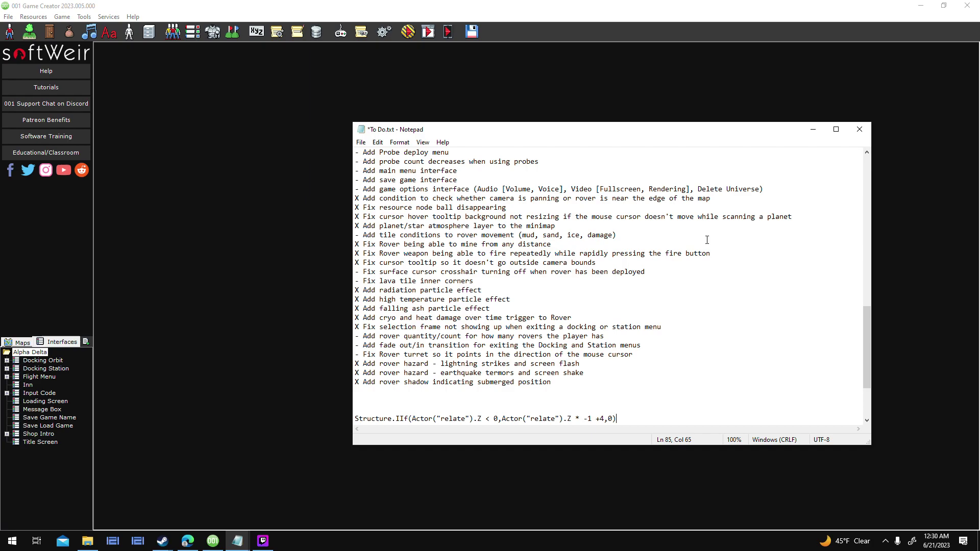
scroll(446, 346, "up", 6)
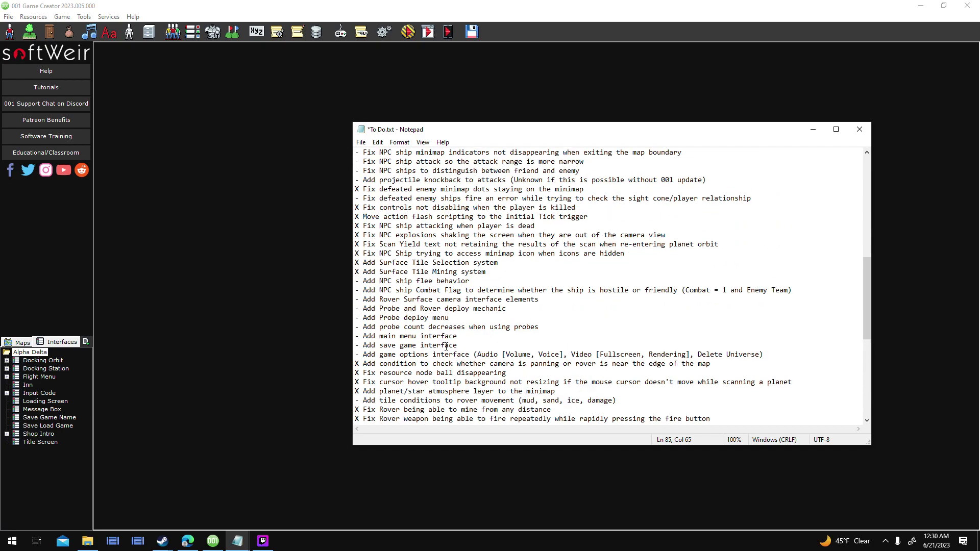
left_click_drag(865, 274, 862, 251)
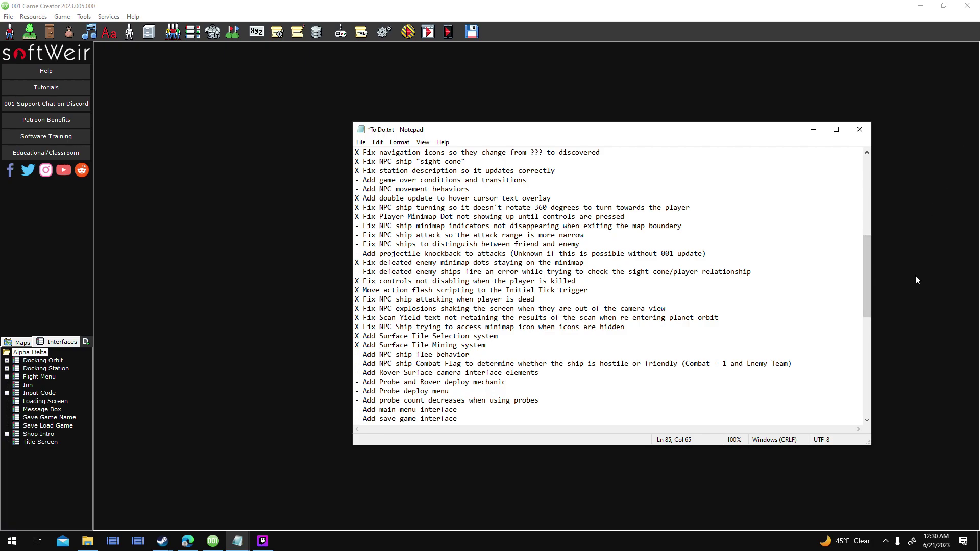
Step: Check the stream status in Twitch Studio and return to 001 Game Creator
left_click(263, 542)
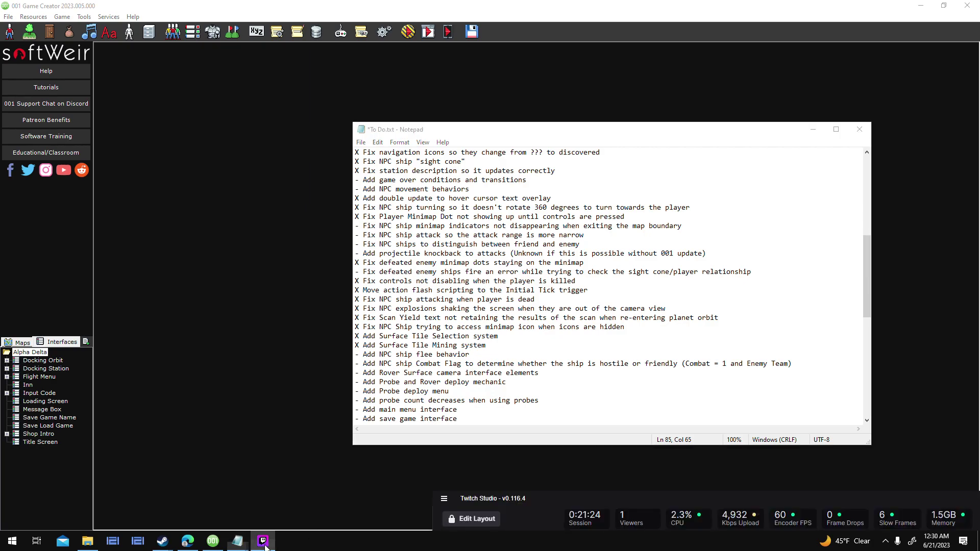
left_click_drag(848, 502, 680, 506)
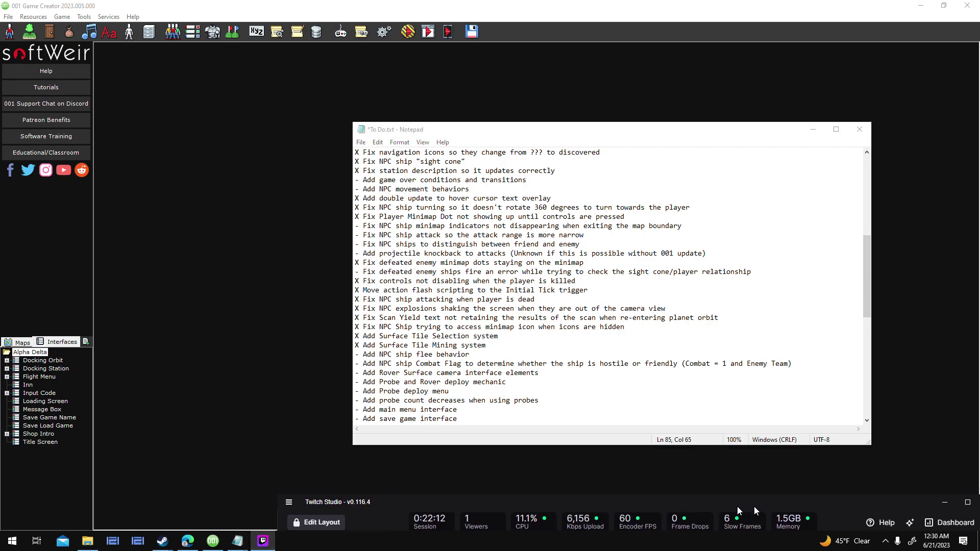
left_click(929, 505)
left_click(912, 324)
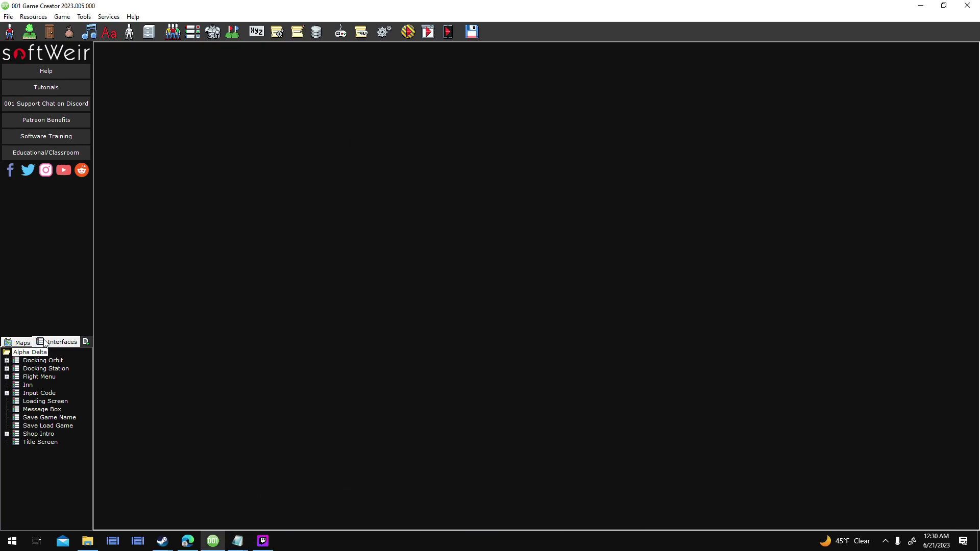
Step: Open the Desert map from the project's maps and bring its upper area with the timer object into view
left_click(22, 342)
double_click(29, 385)
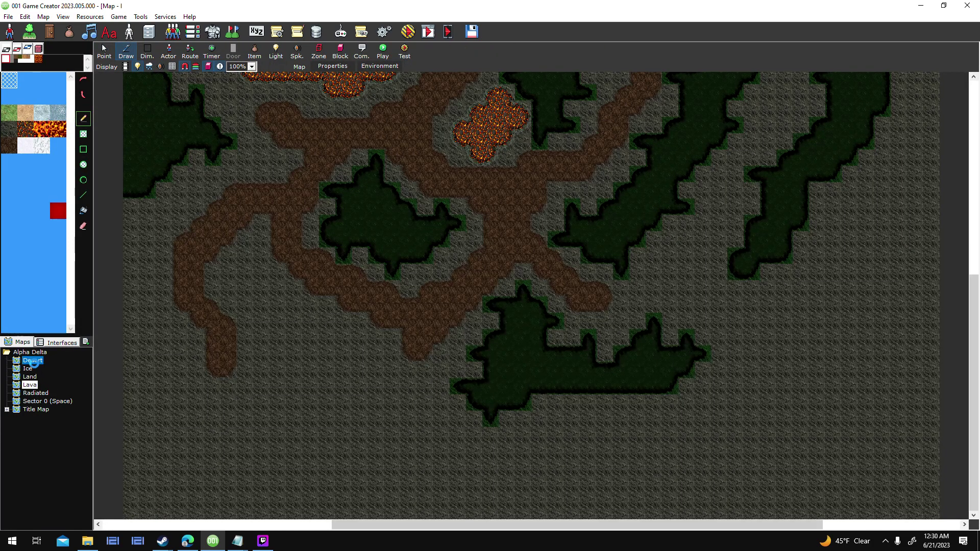
double_click(33, 360)
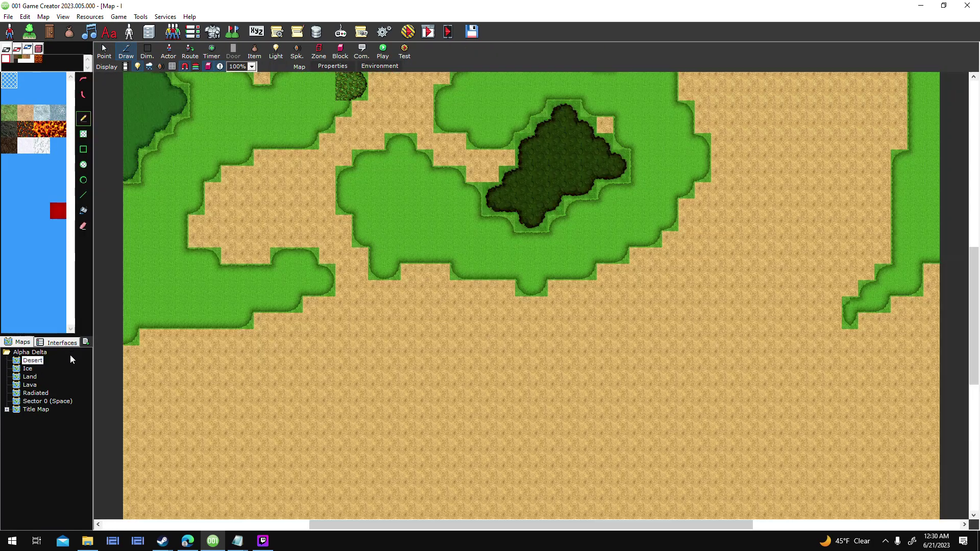
middle_click_drag(228, 153, 244, 382)
scroll(244, 382, "up", 1)
middle_click_drag(188, 267, 181, 212)
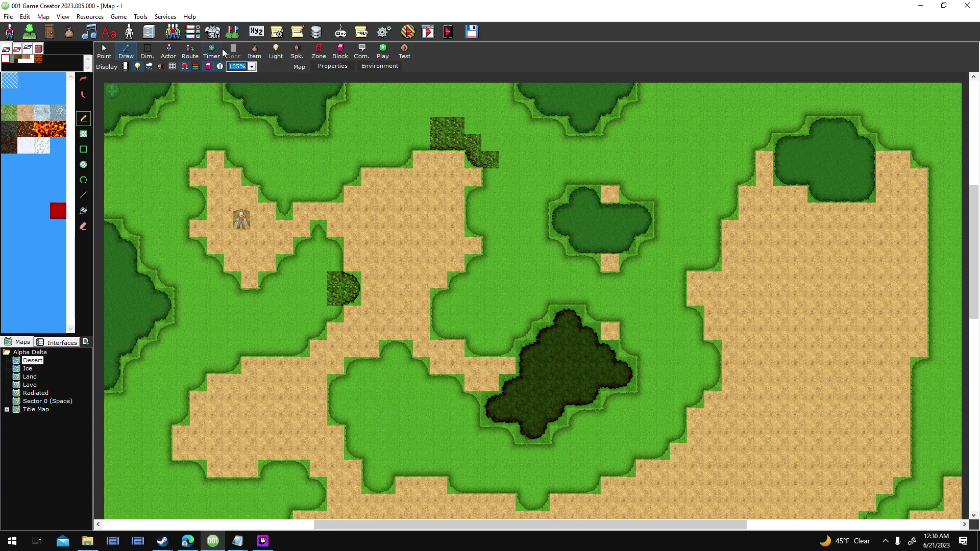
Step: Open the timer object on the Desert map and look over its every-timer-tick script
left_click(104, 51)
double_click(112, 91)
double_click(519, 220)
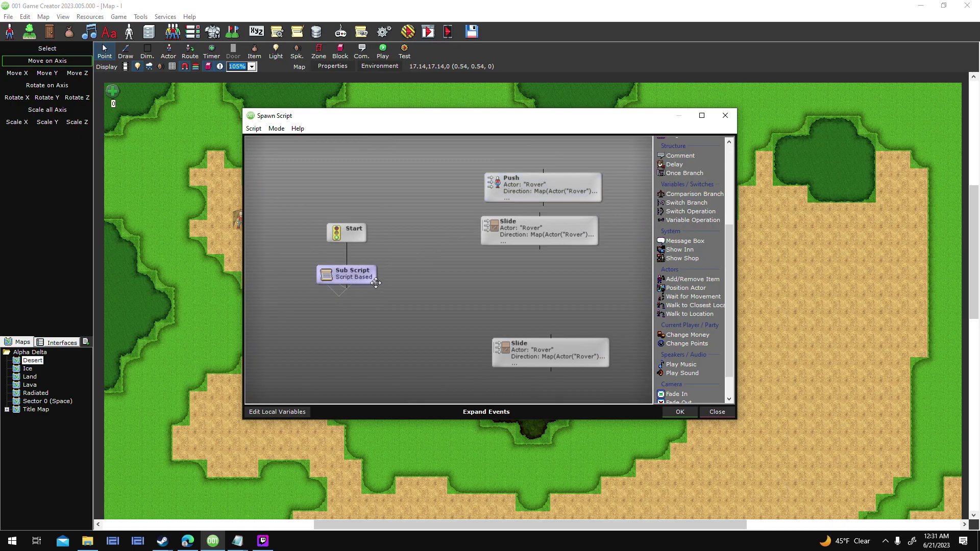
double_click(375, 281)
left_click(677, 414)
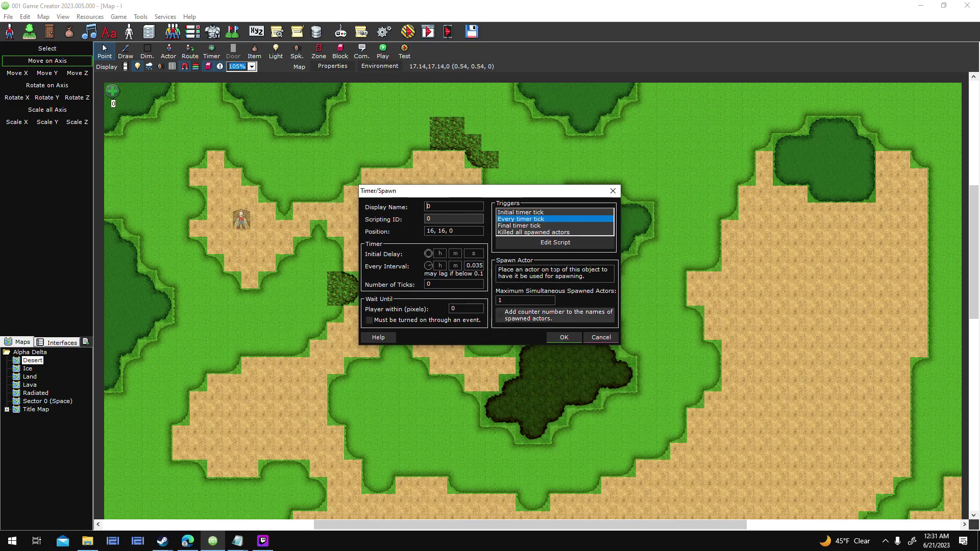
Step: In the every-timer-tick script, move the loose Push and Slide events aside and shift Start away from the Sub Script
double_click(544, 218)
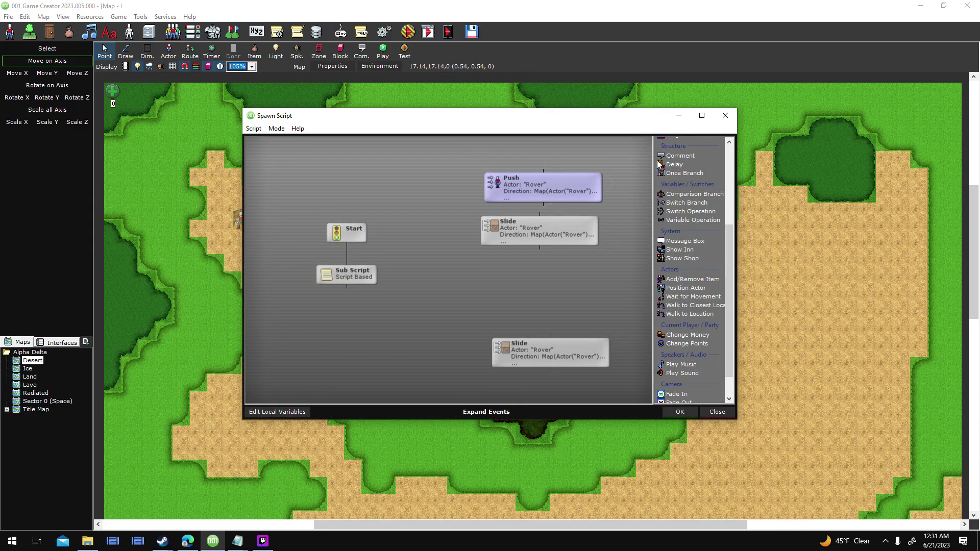
left_click_drag(447, 181, 647, 240)
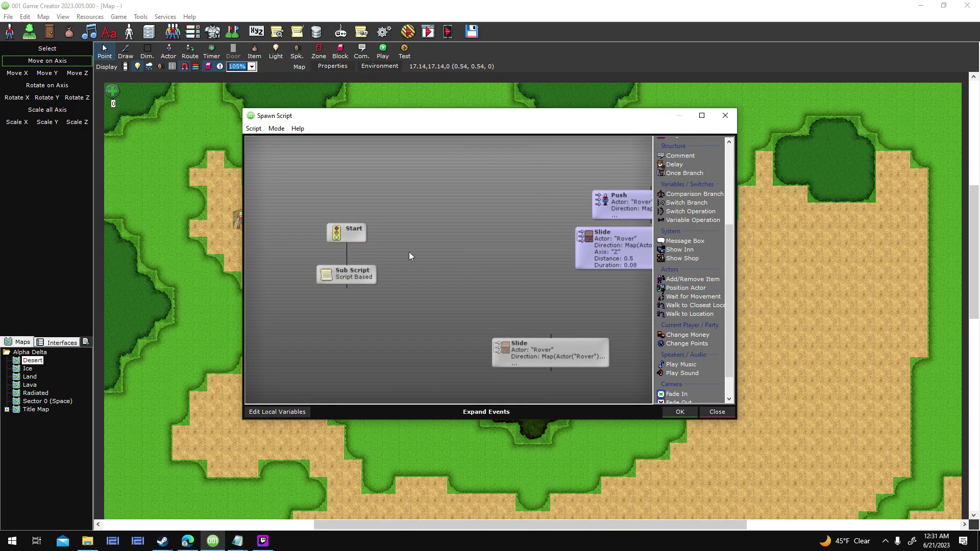
left_click_drag(361, 231, 361, 206)
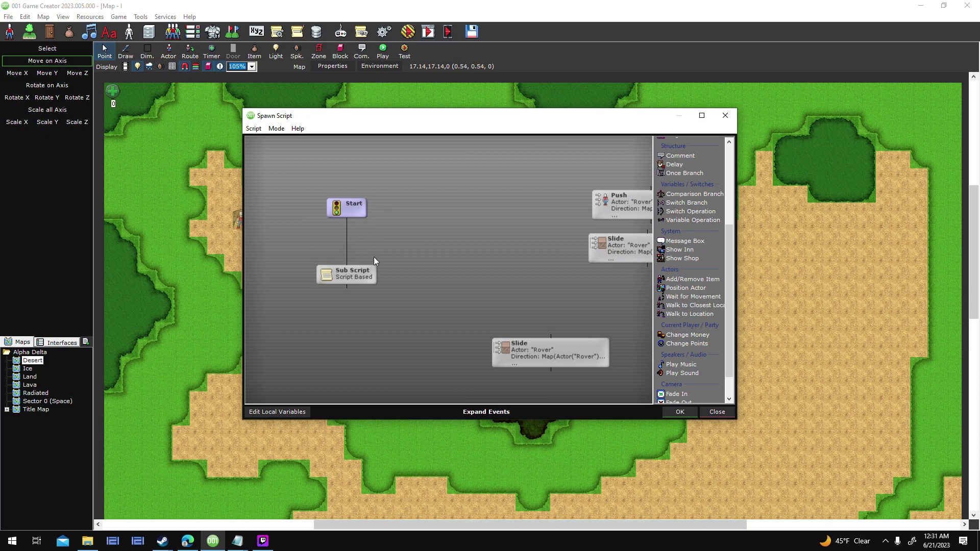
Step: Open the wind Sub Script in a maximized window and detach its Start node from the windStrength operation, leaving space between them
double_click(371, 275)
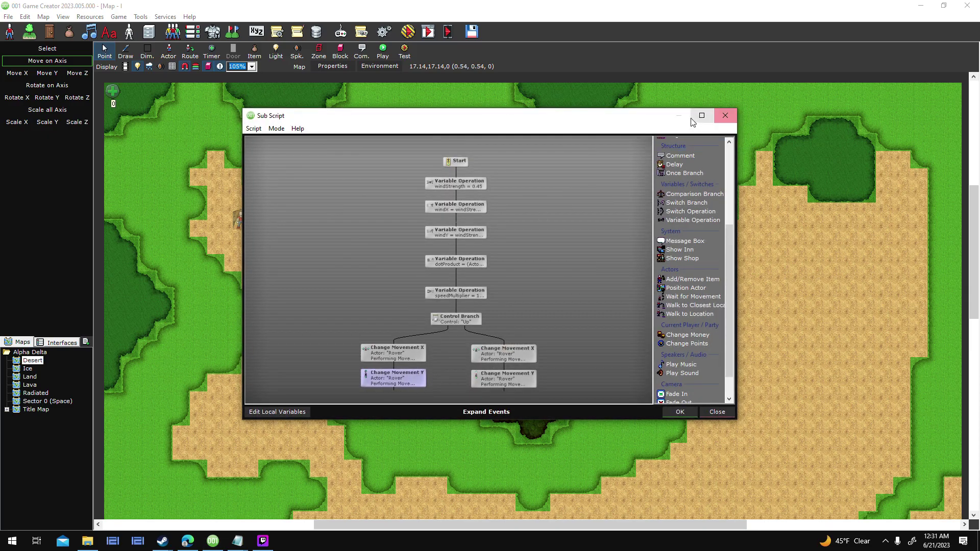
left_click(702, 116)
left_click_drag(475, 56, 475, 34)
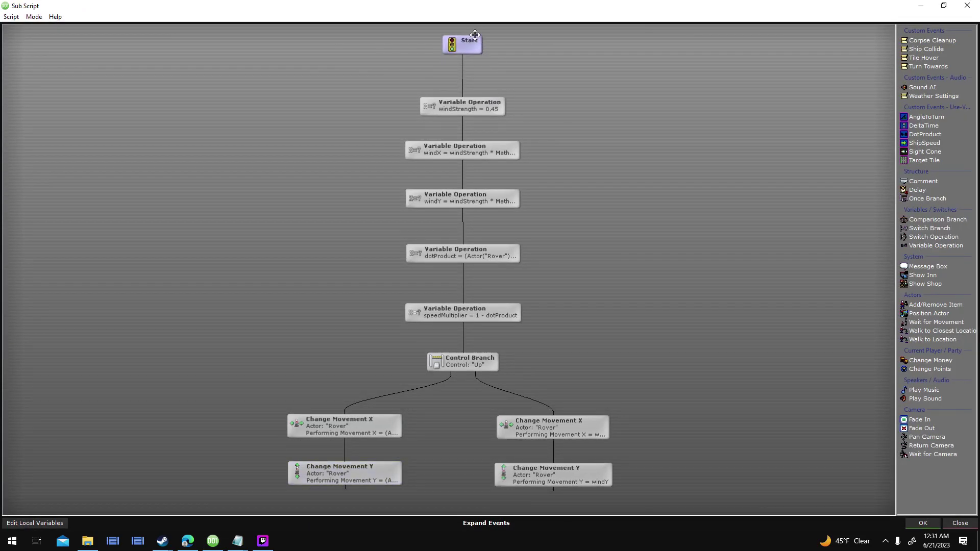
left_click_drag(438, 110, 438, 84)
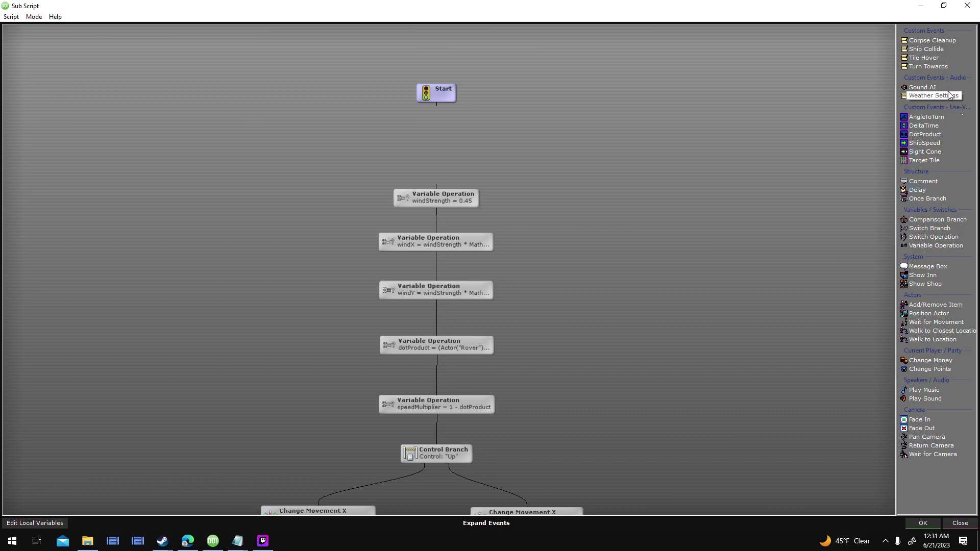
Step: Find the Condition Branch event for the wind Sub Script and make its expression a free-form value
type("condi")
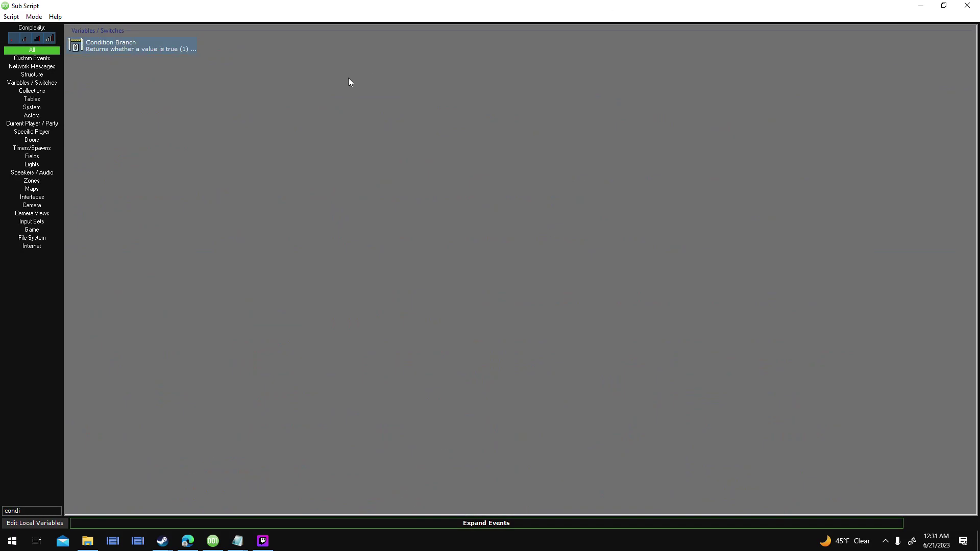
double_click(150, 49)
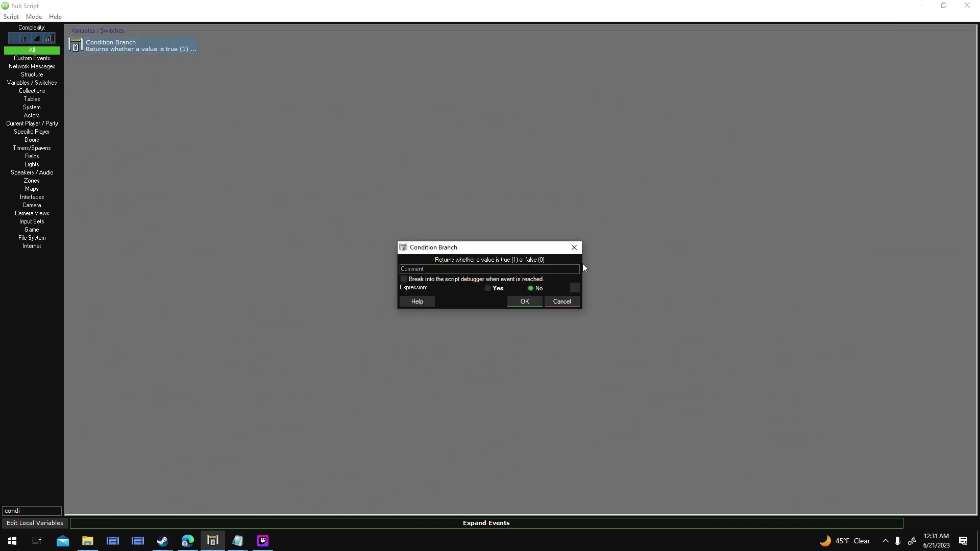
left_click(575, 288)
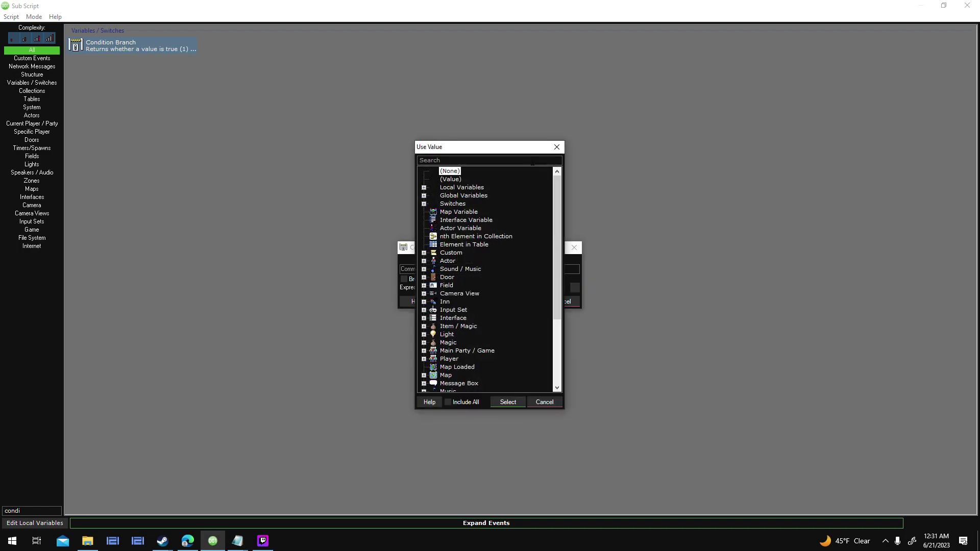
double_click(454, 180)
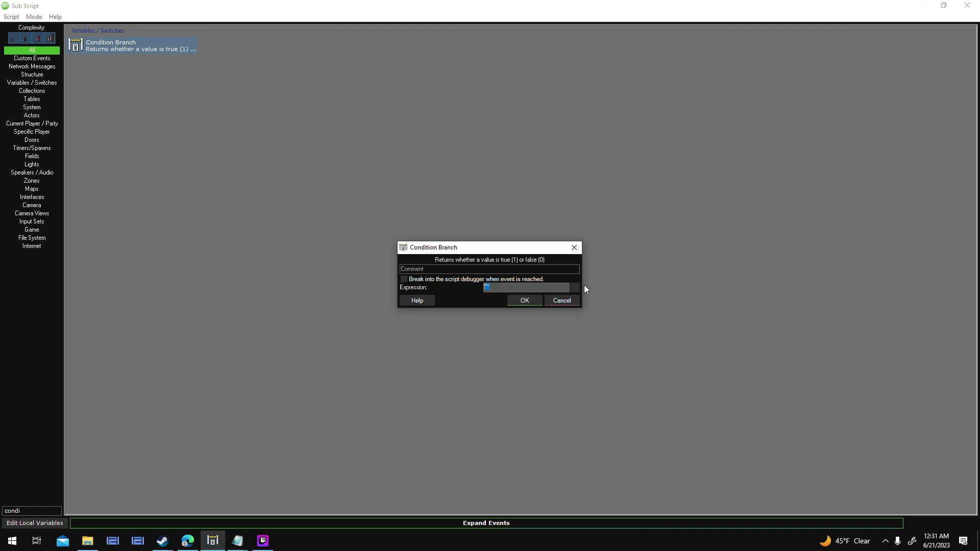
Step: Insert an Actor Variable into the Condition Branch expression, using the global variable Currently_Selected as its actor
left_click(575, 289)
left_click(461, 228)
key("Return")
left_click(575, 235)
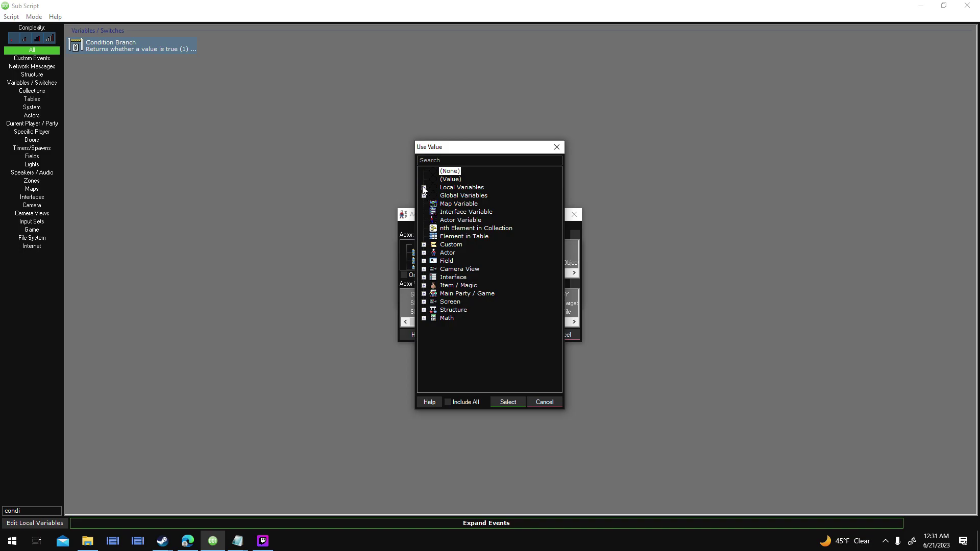
left_click(424, 196)
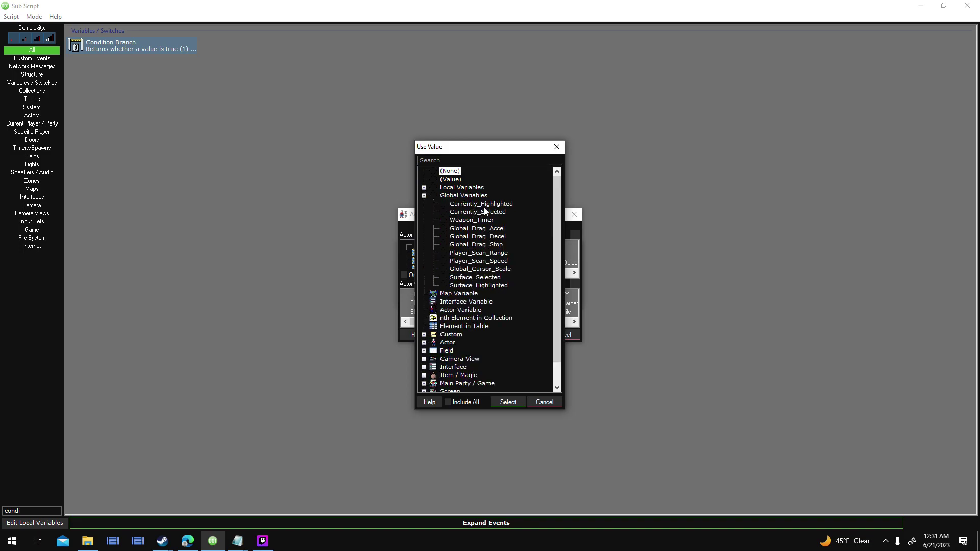
double_click(491, 212)
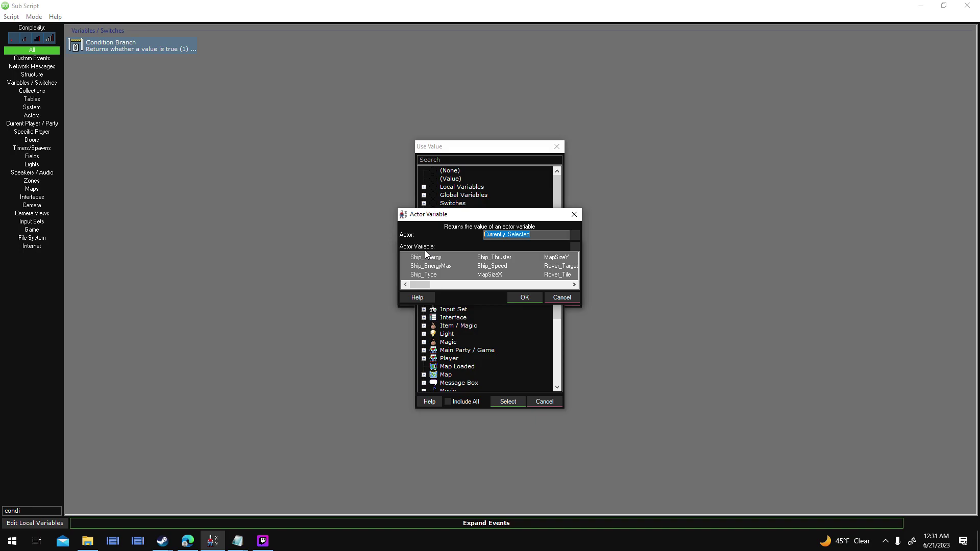
Step: Choose Surface_Climate as the actor variable, complete the condition with "> 1", and add the branch between Start and the windStrength operation
left_click(523, 285)
left_click(521, 284)
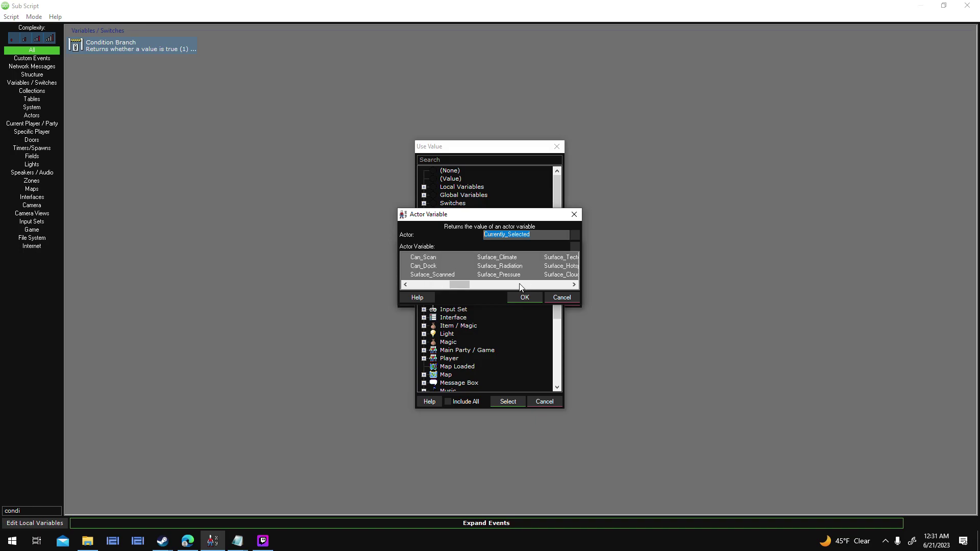
left_click(501, 259)
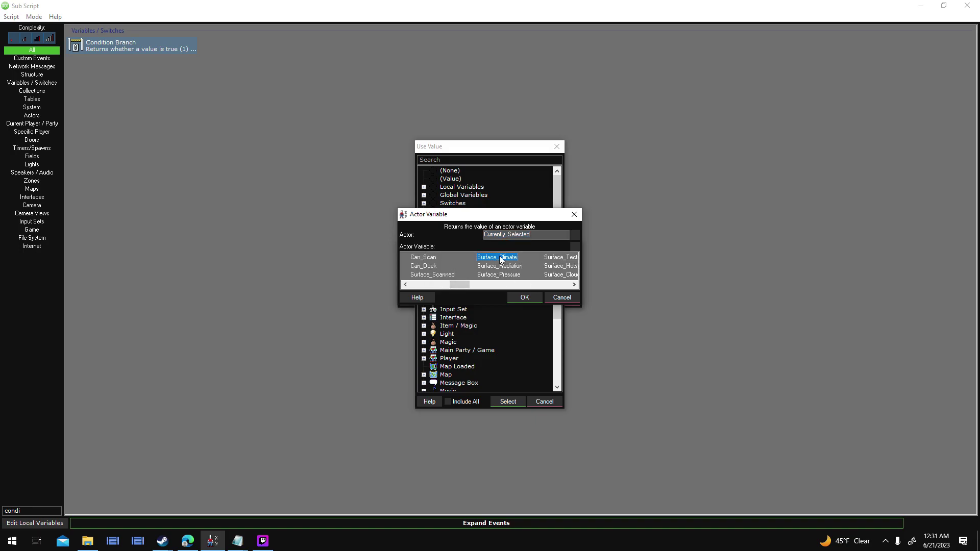
left_click(516, 296)
key("End")
type("> 1")
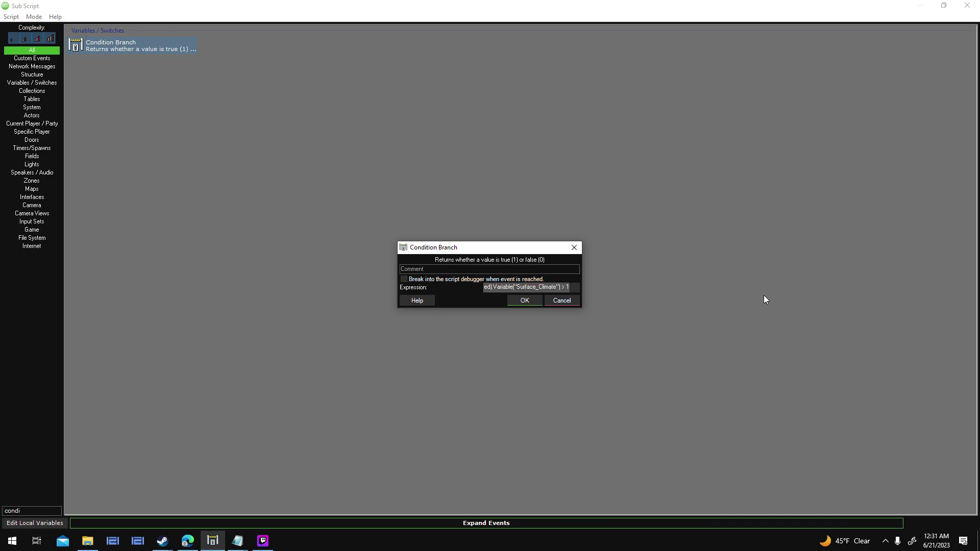
key("Return")
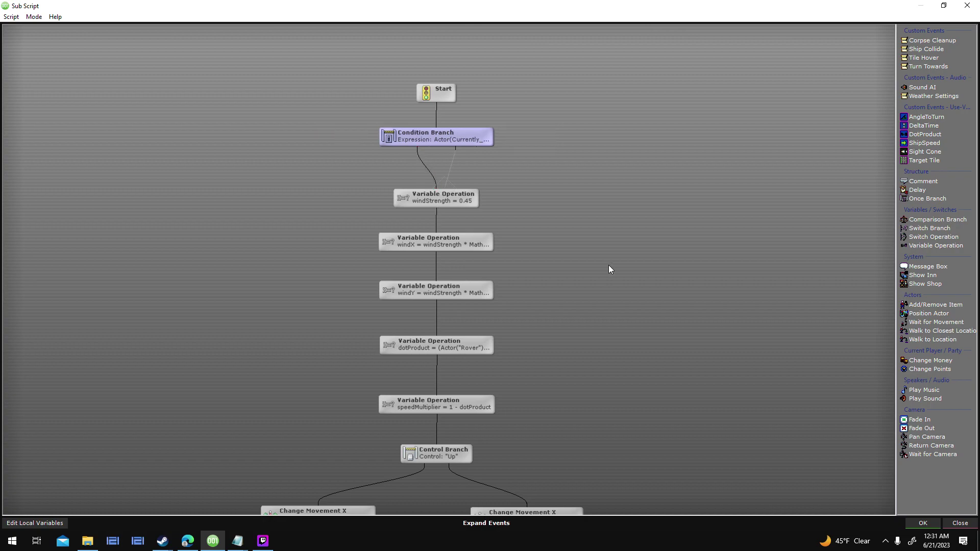
Step: Accept the changes to the wind Sub Script and its parent timer script, and close the timer object
left_click(935, 523)
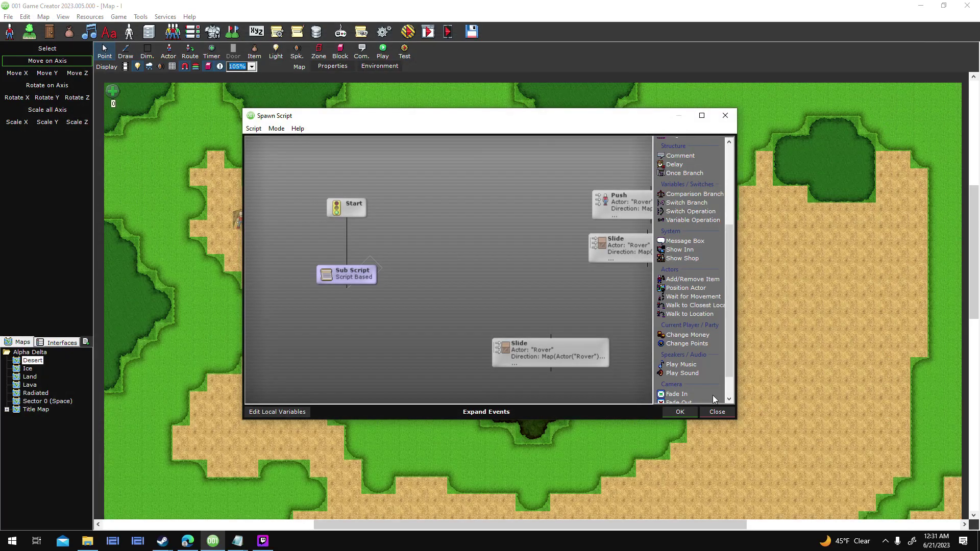
left_click(681, 412)
left_click(563, 338)
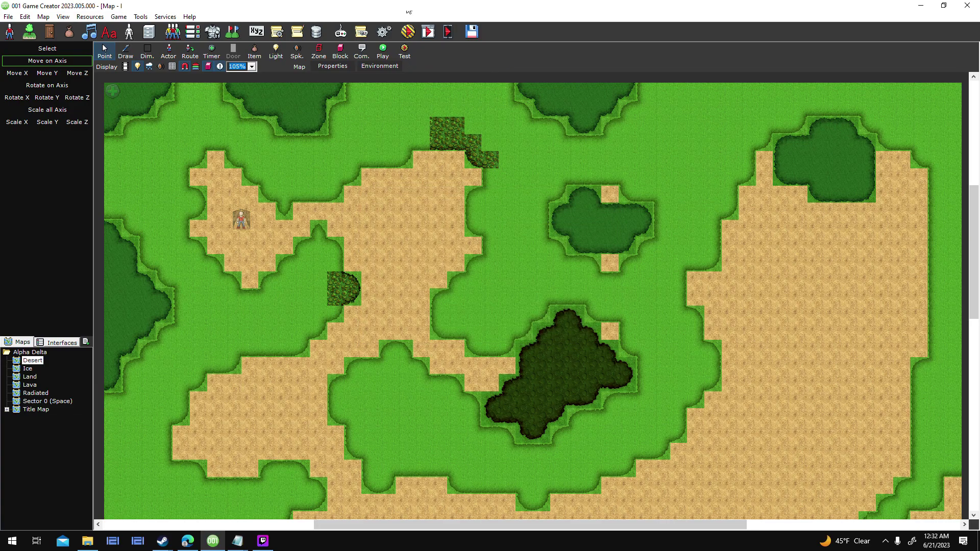
Step: Launch a test run of the game with the existing testing options and start playing
left_click(408, 32)
key("Return")
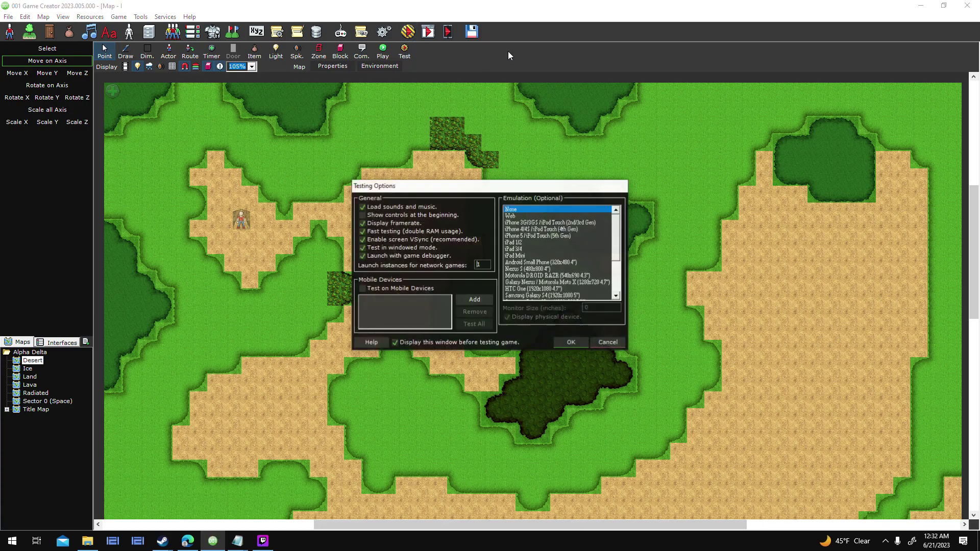
key("Return")
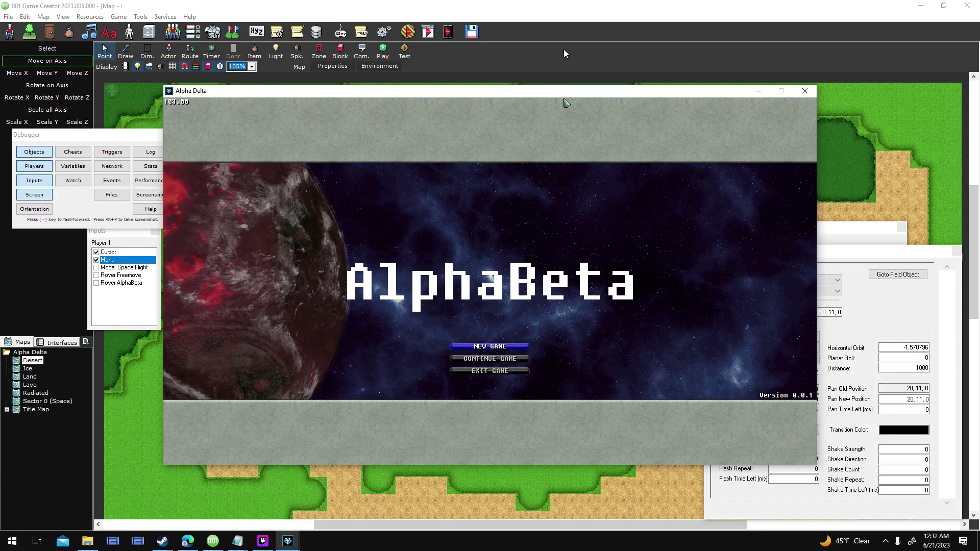
key("Return")
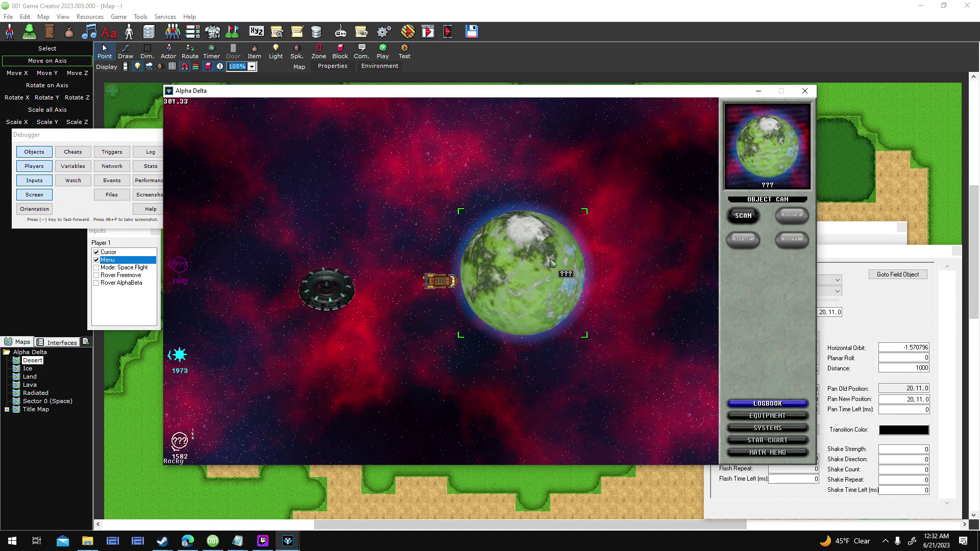
Step: Scan the green planet beside the ship, dock with it and run a deep scan of its surface
left_click(550, 263)
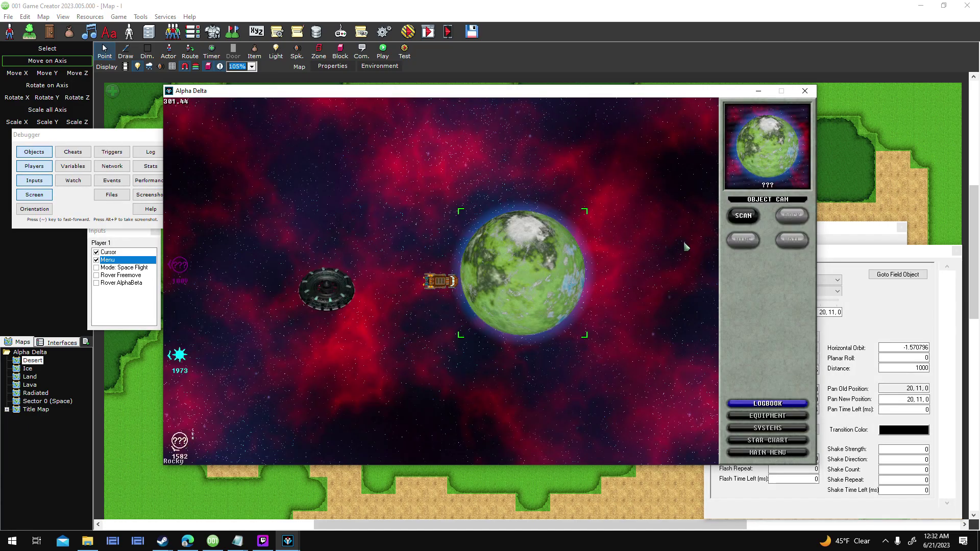
left_click(740, 216)
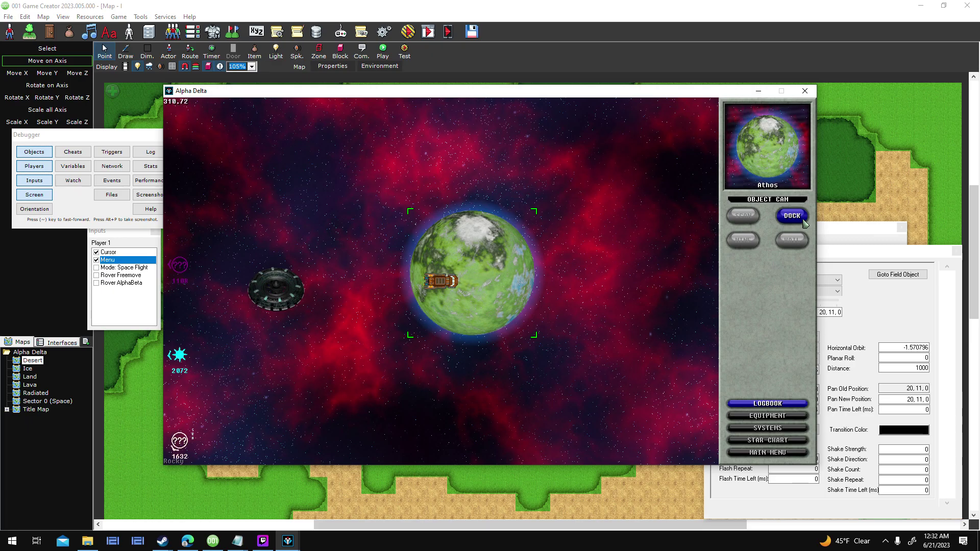
left_click(804, 222)
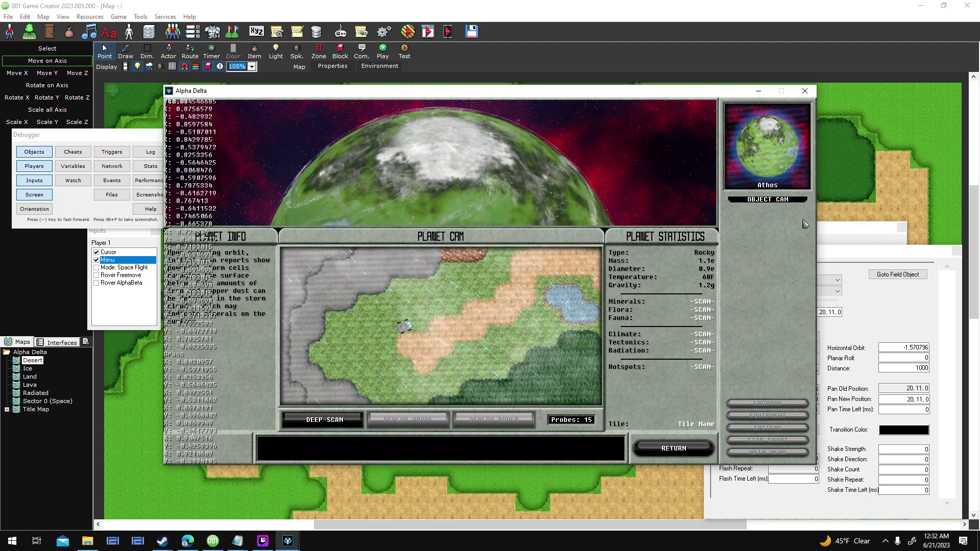
left_click(300, 419)
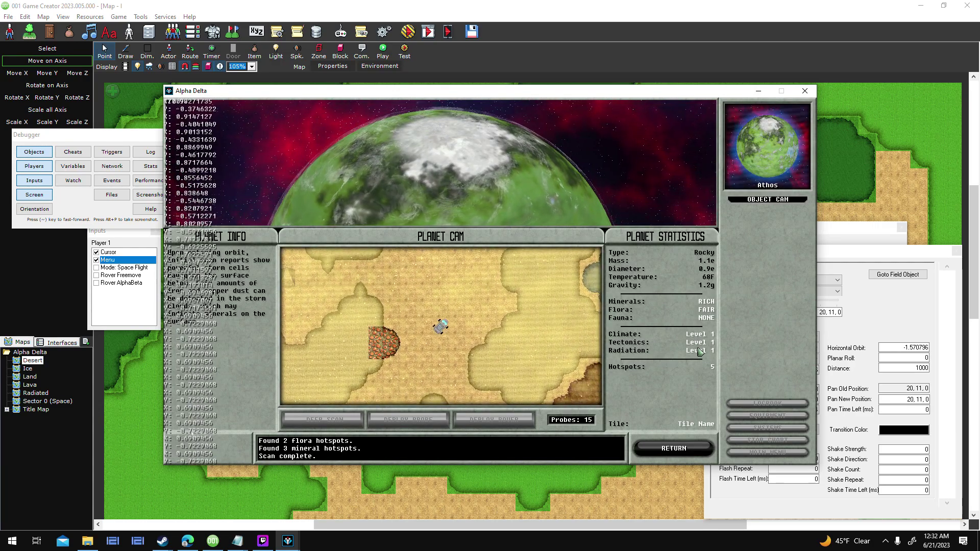
Step: Drive the rover around the desert surface to check for wind effects at climate level 1
key("Left")
key("Up")
key("Right")
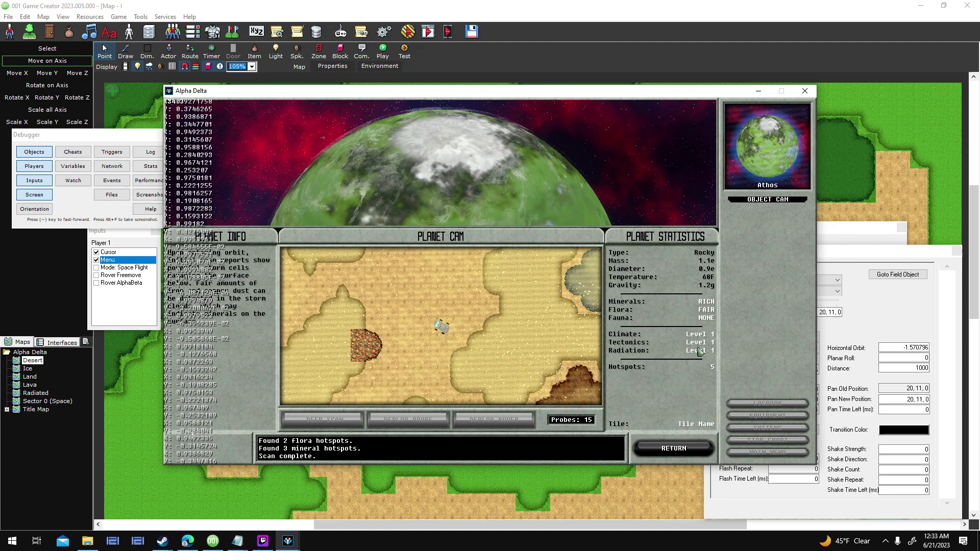
Step: In the debugger's Objects window, set the Surface_Climate variable of the planet Athos to 2
left_click(876, 227)
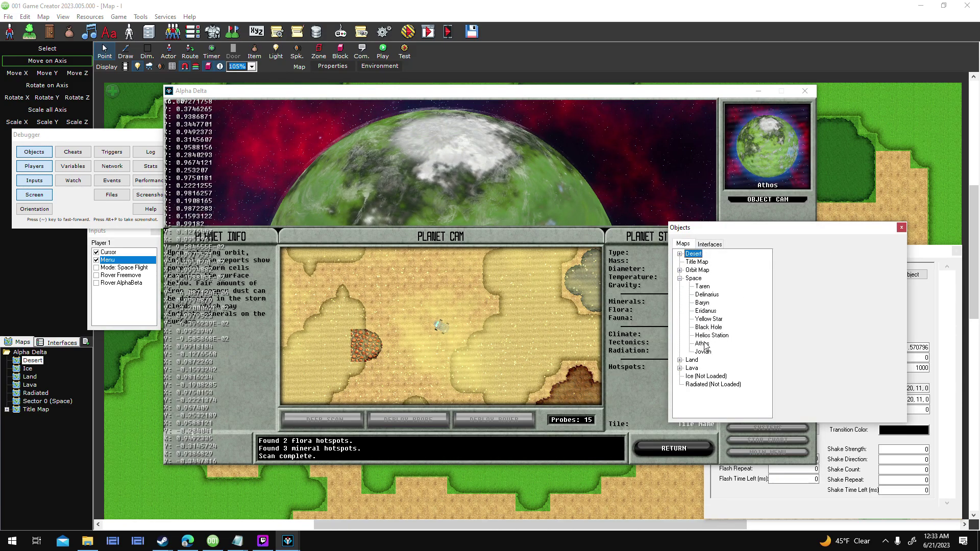
left_click(704, 344)
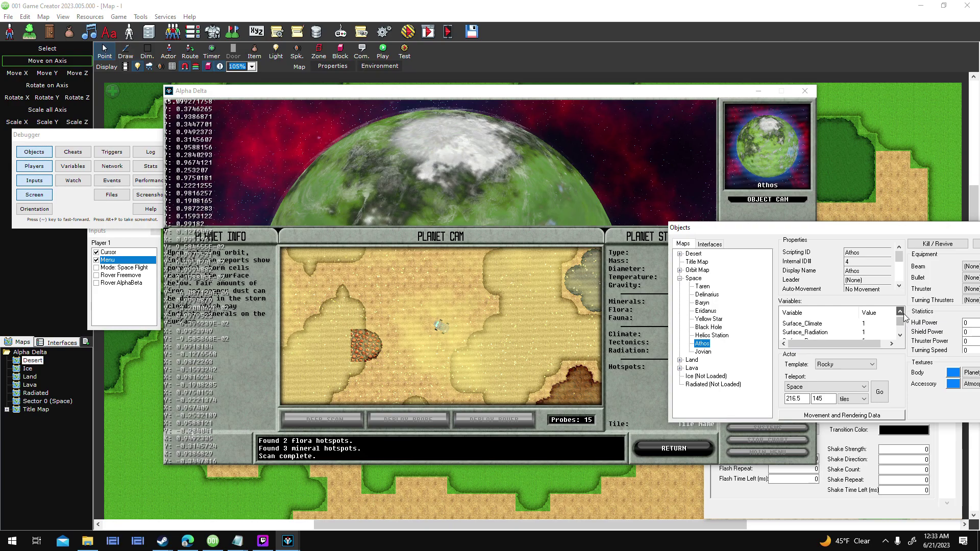
double_click(882, 333)
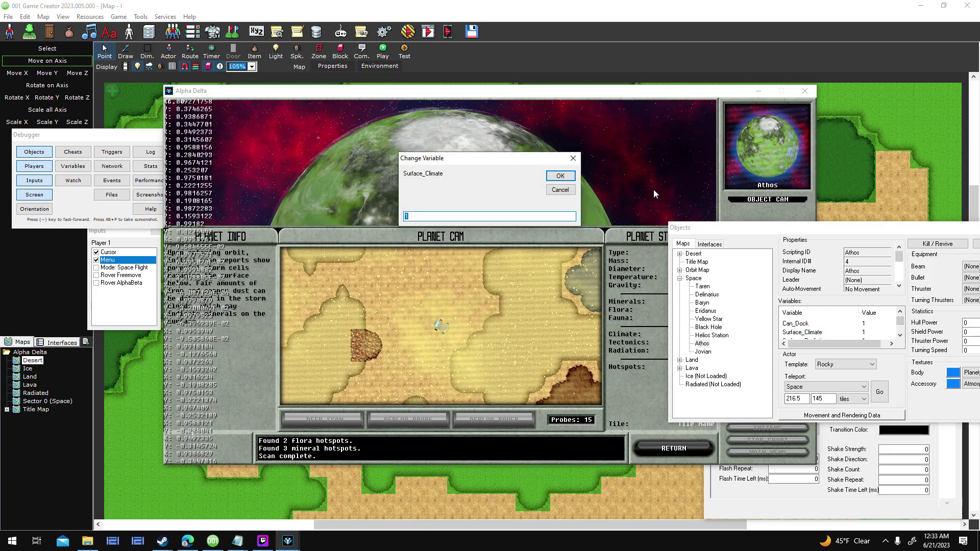
left_click(561, 176)
Step: Return to the running game to check the wind's effect on the rover, and close the test run
left_click(546, 312)
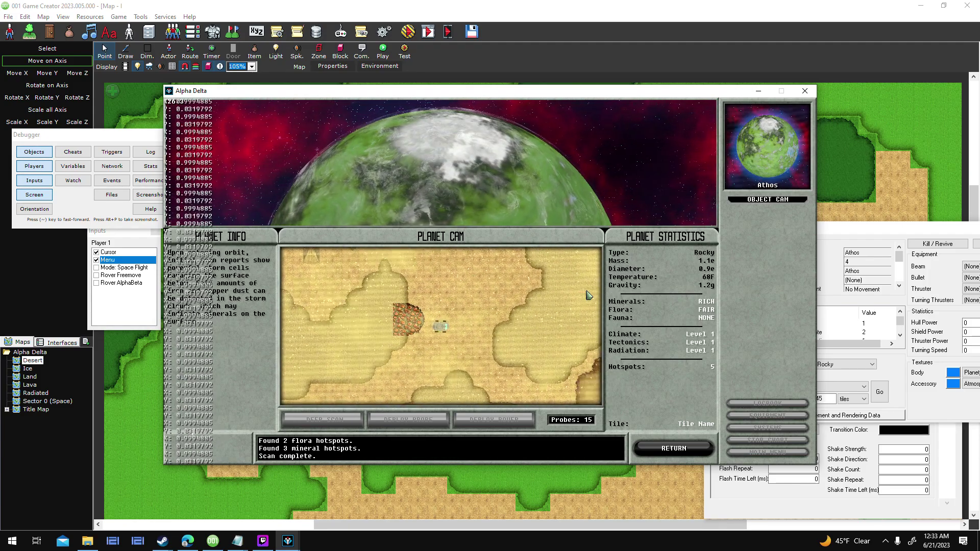
left_click(805, 91)
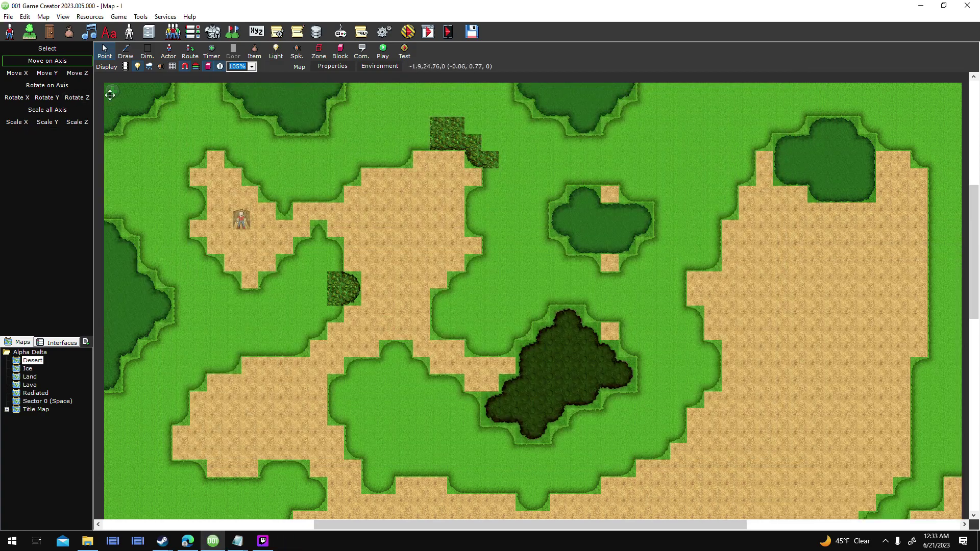